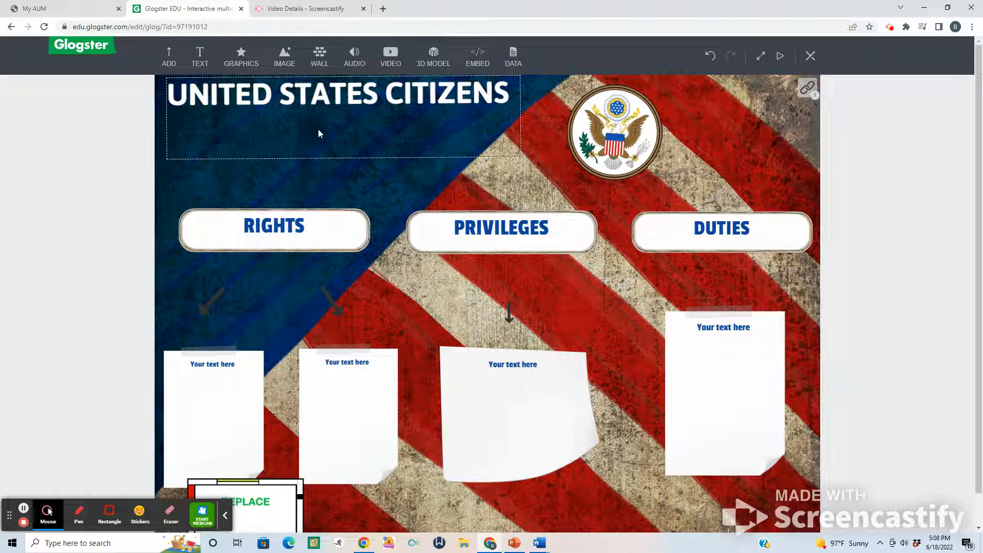
Open the 3D model library and search it for "PRIVILEGES".
click(439, 57)
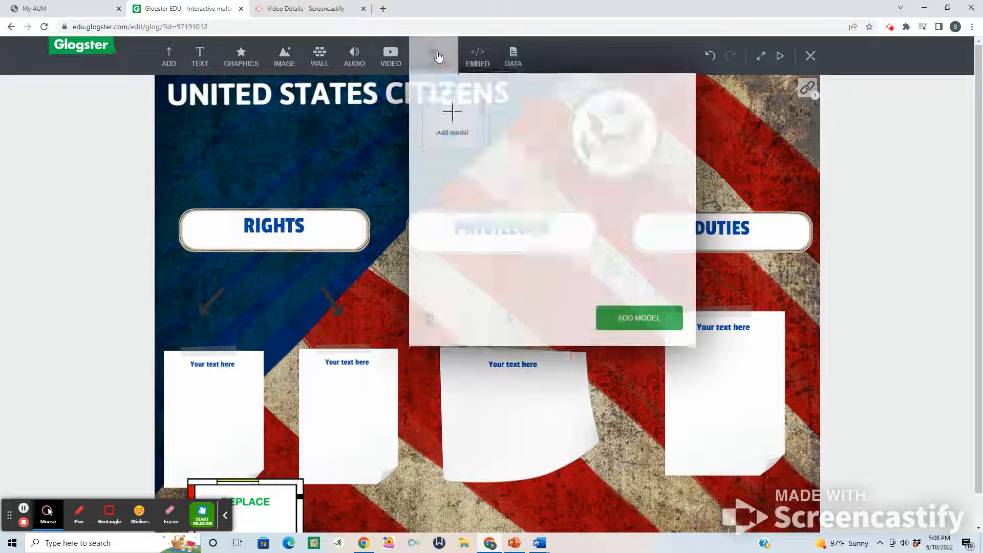
click(459, 134)
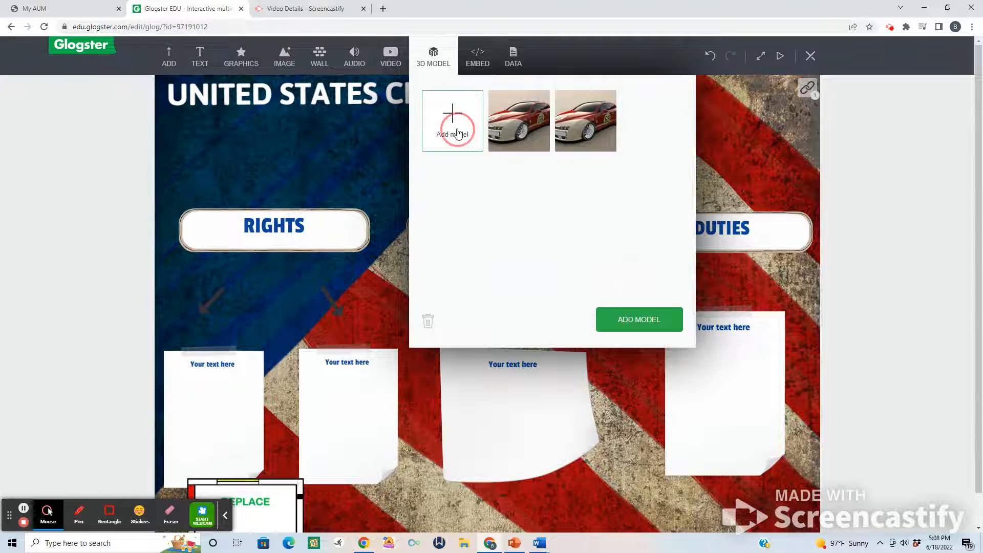
click(344, 187)
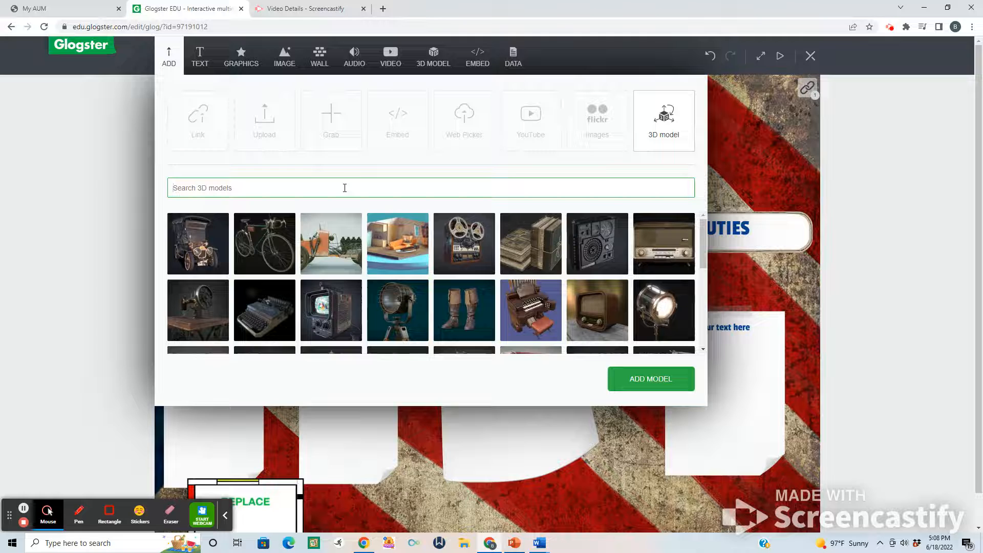
text(PRI)
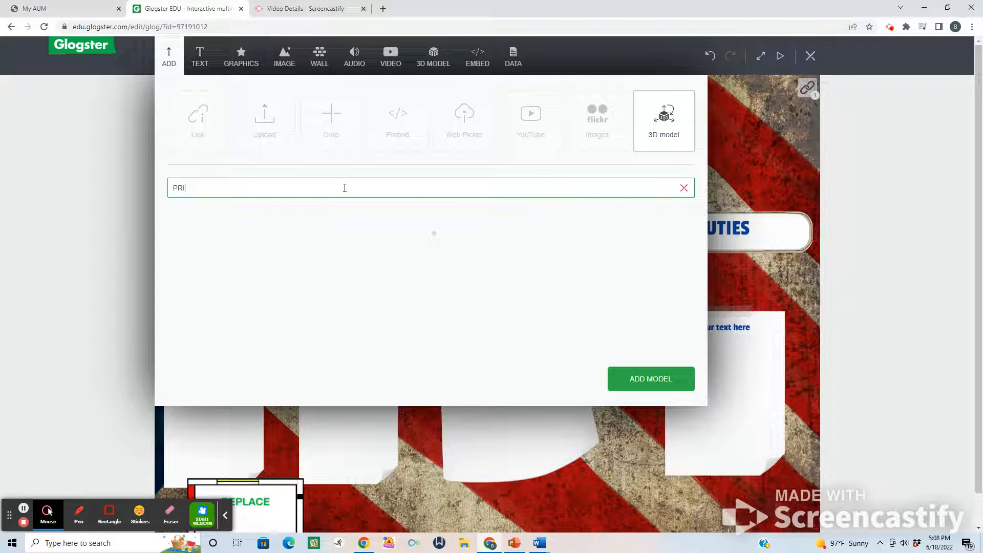
text(VILE)
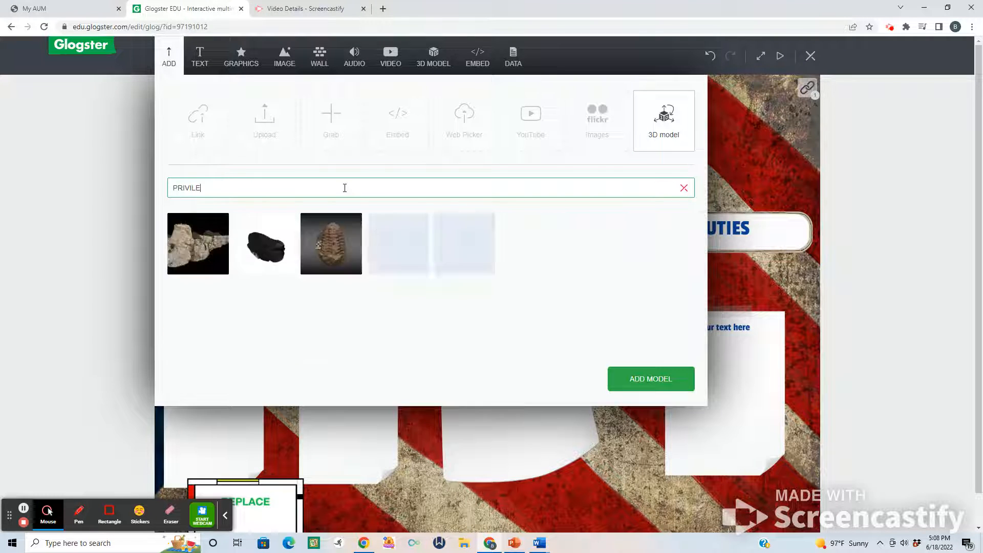
text(GES)
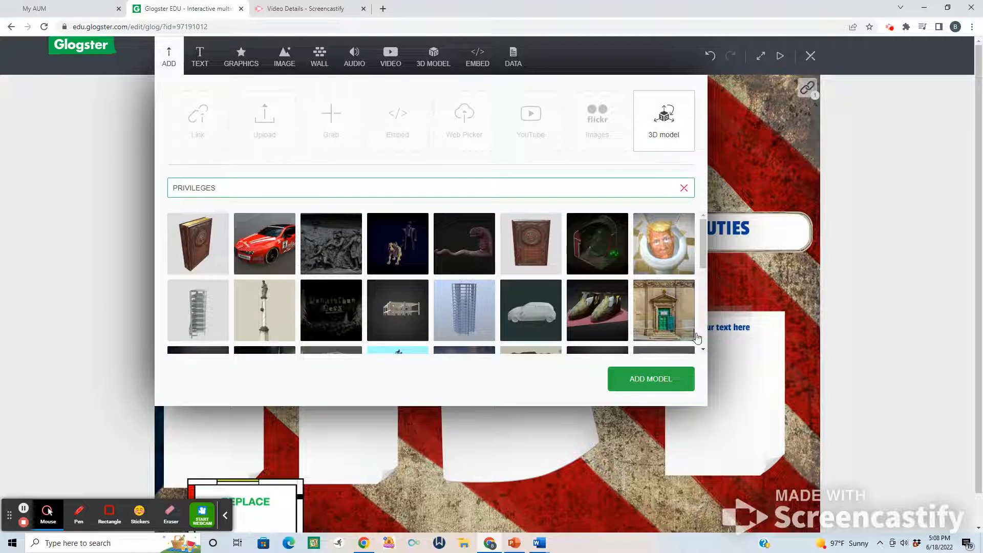
Add the red and beige racing car 3D model from the search results to the poster.
click(703, 350)
click(703, 350)
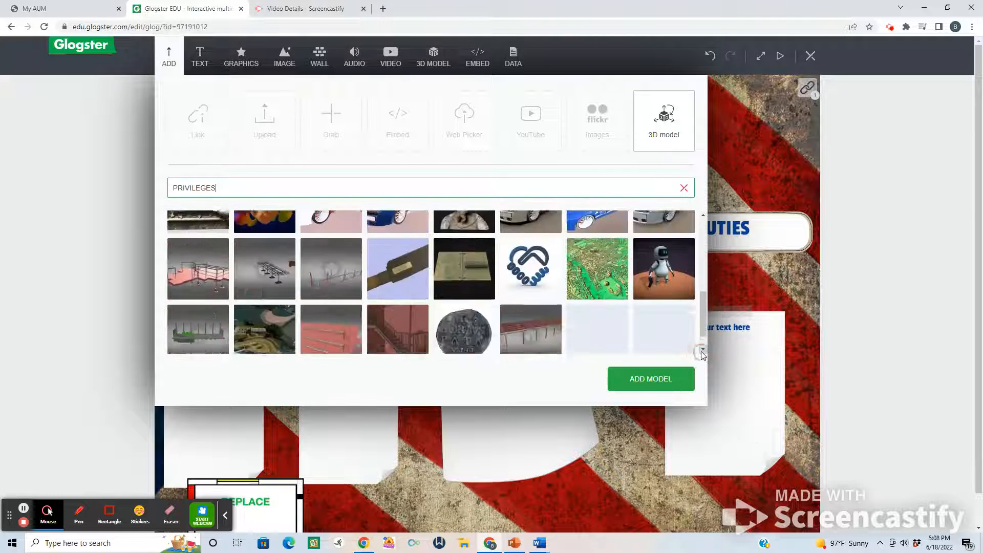
click(703, 215)
click(704, 215)
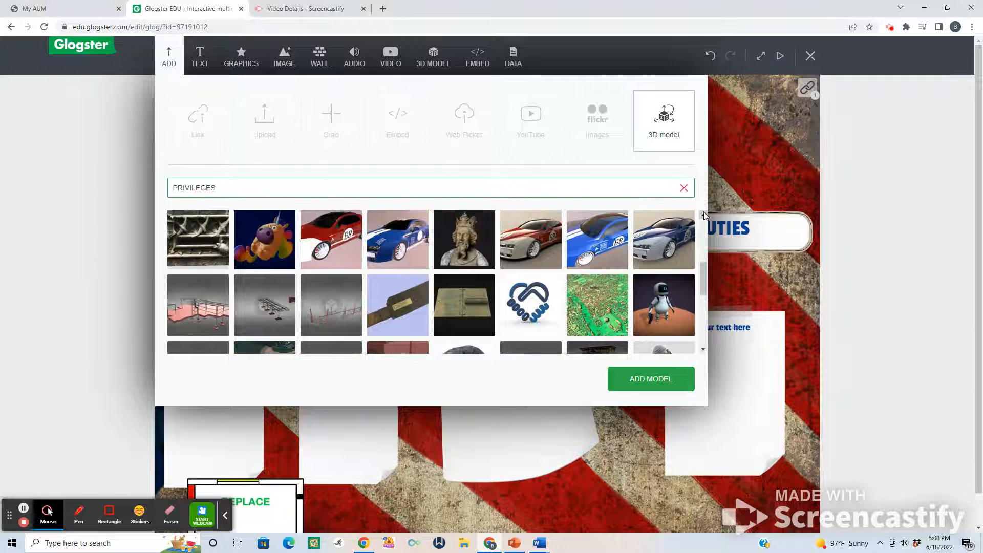
click(533, 242)
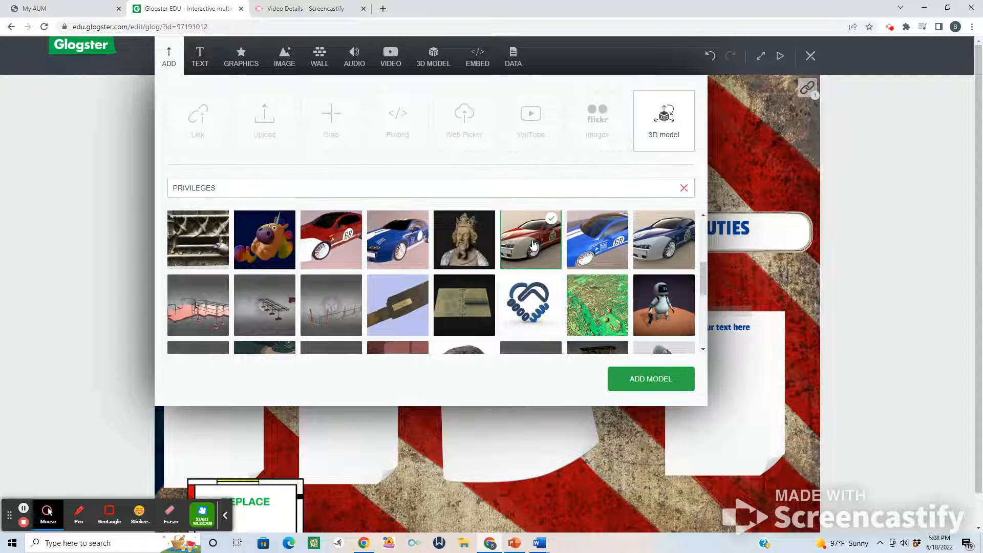
click(636, 379)
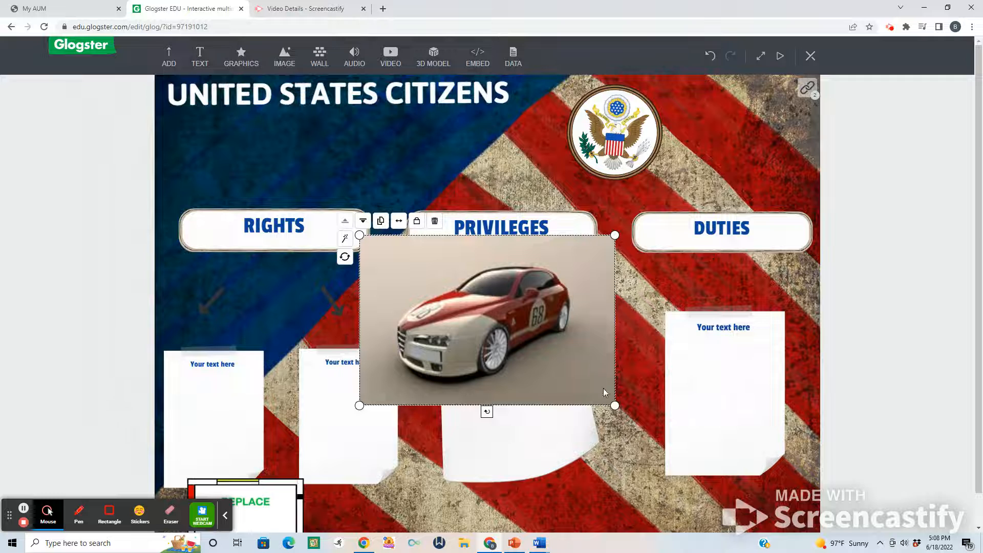
Shrink the car model and position it directly above the PRIVILEGES heading.
drag(615, 405, 538, 340)
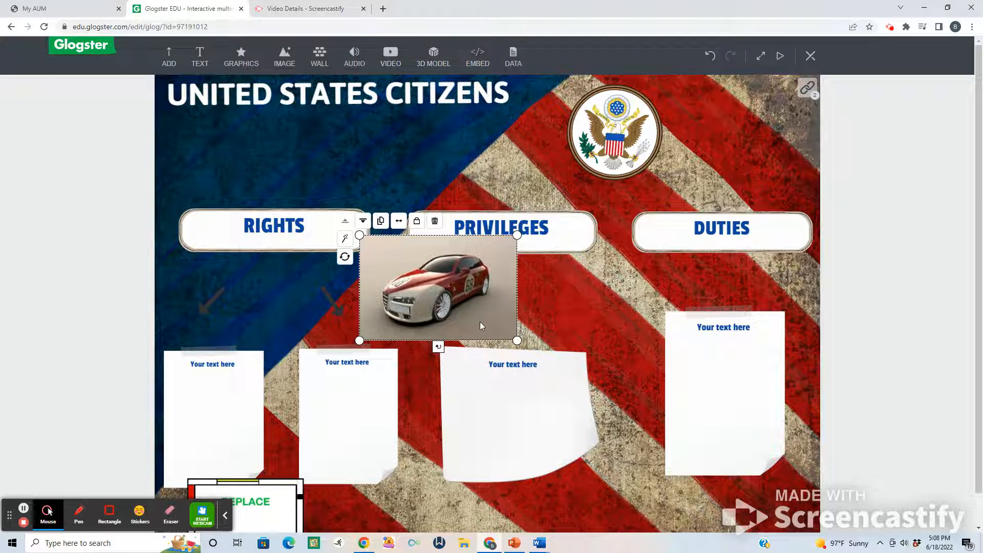
drag(483, 321, 533, 198)
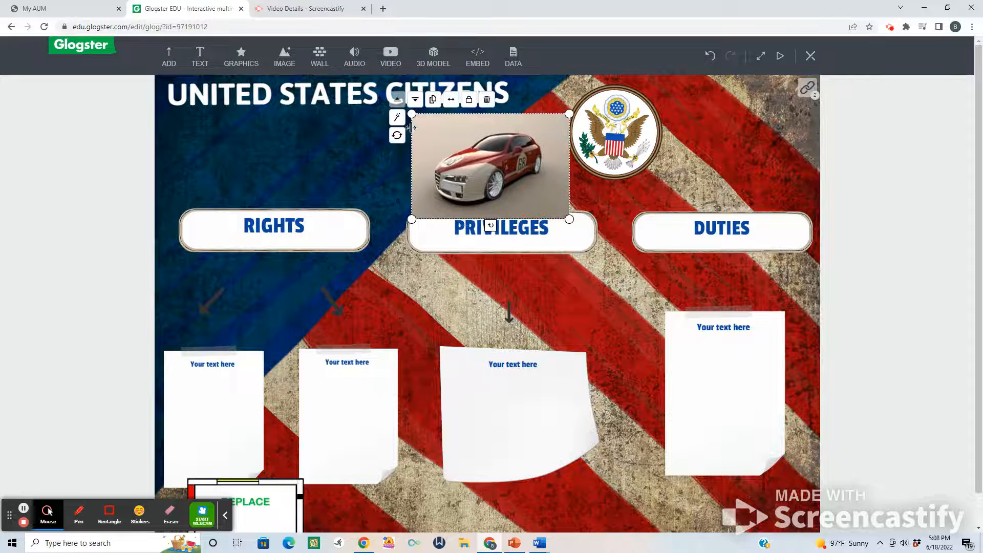
drag(413, 115, 444, 132)
drag(500, 180, 489, 164)
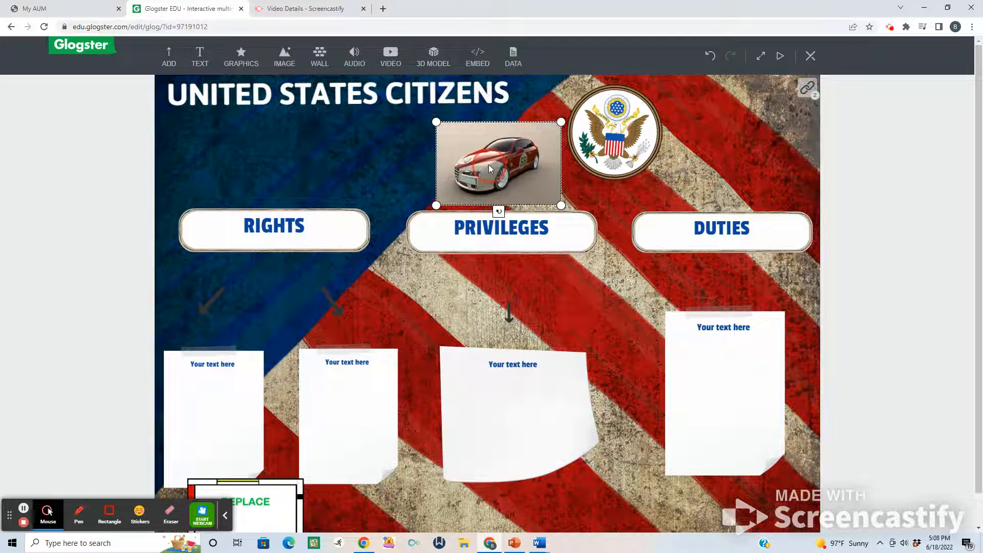
click(455, 284)
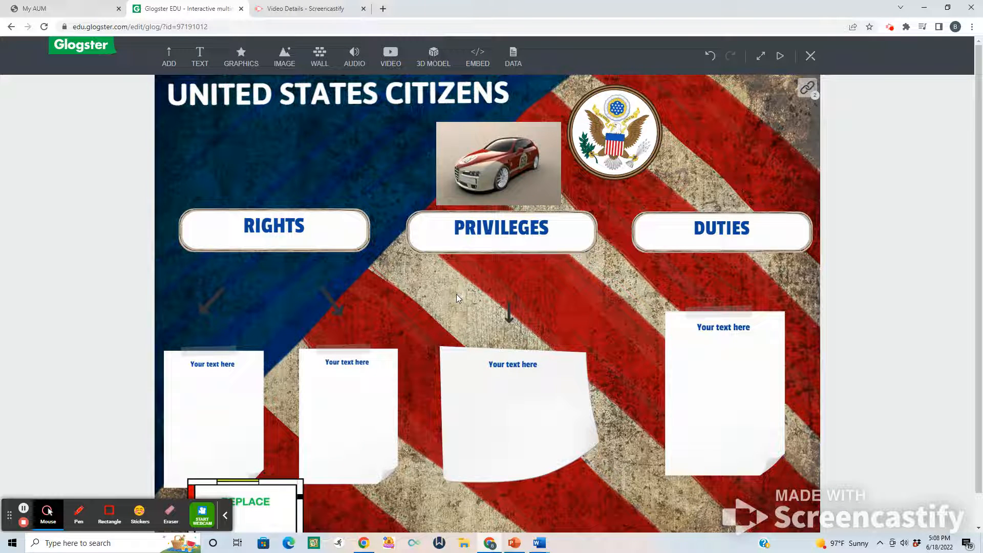
Add the Statue of Liberty photo from the Monuments category of Flickr images to the poster.
click(283, 60)
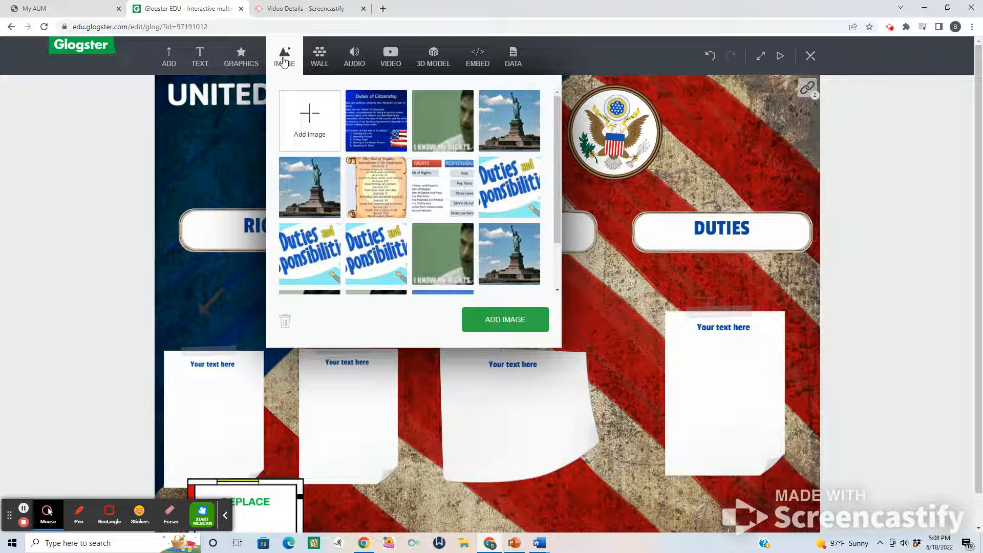
mouse_move(292, 104)
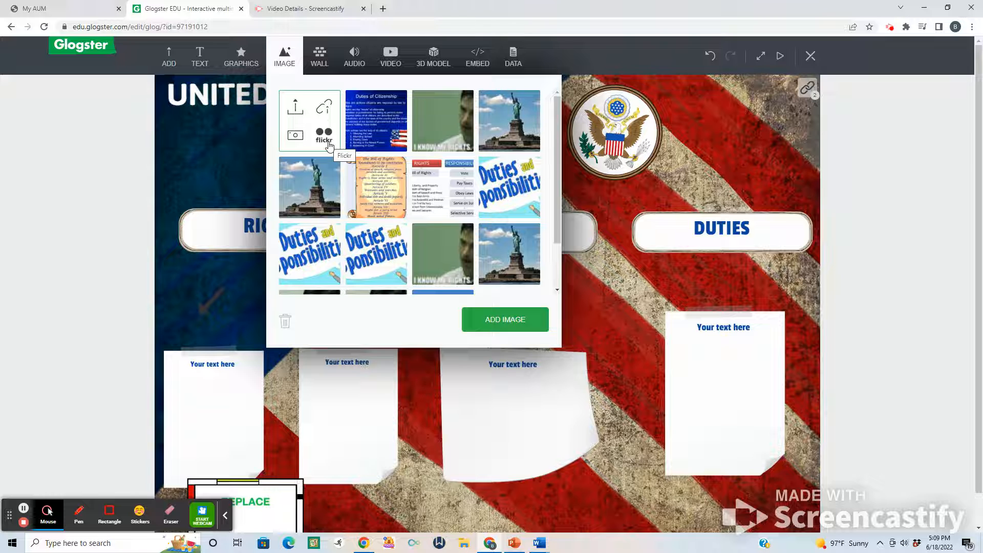
click(330, 146)
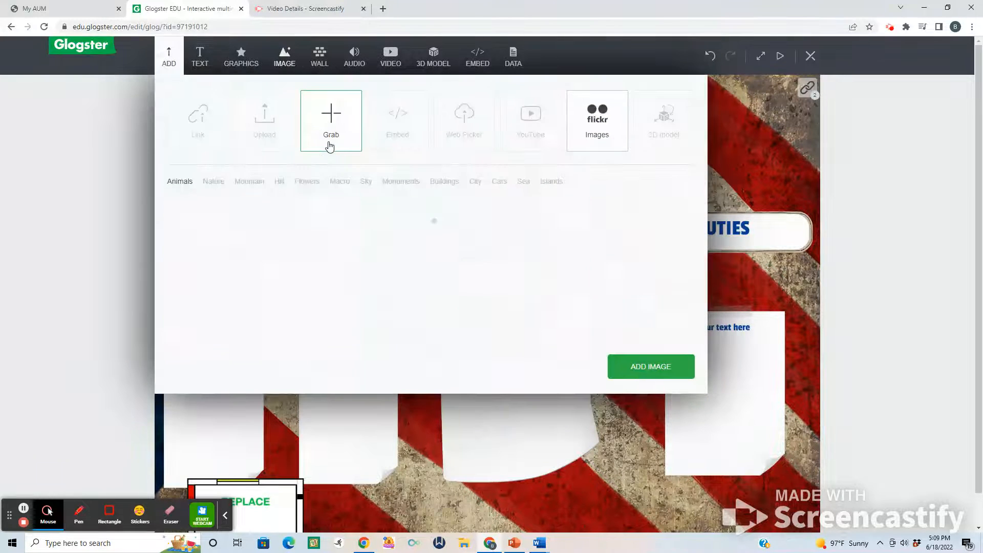
click(415, 183)
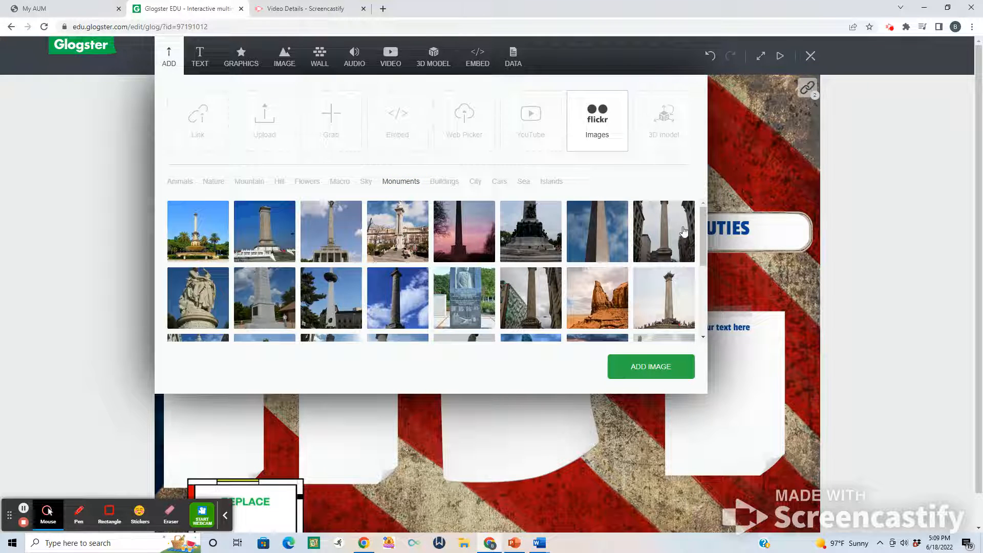
drag(704, 231, 702, 236)
scroll(701, 235, down, 5)
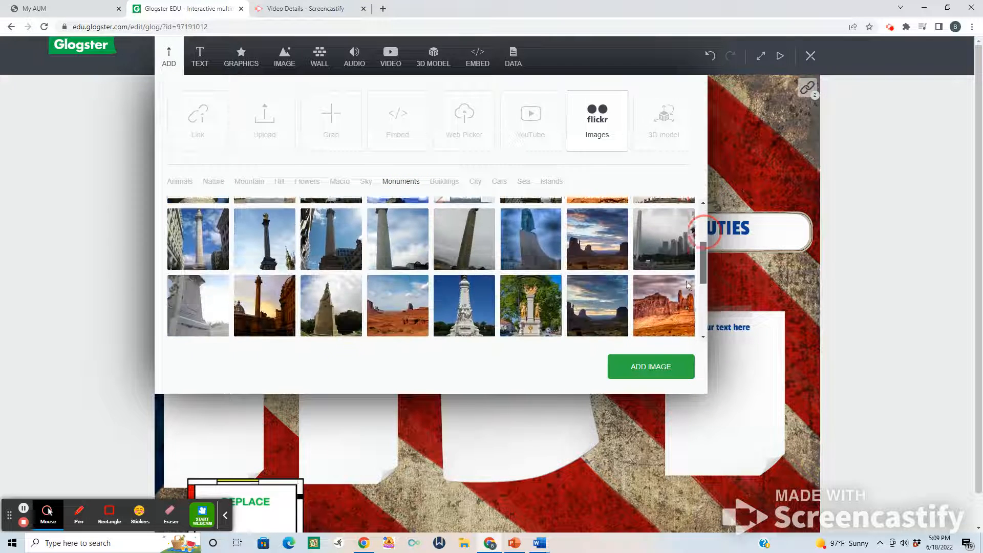
scroll(676, 326, down, 5)
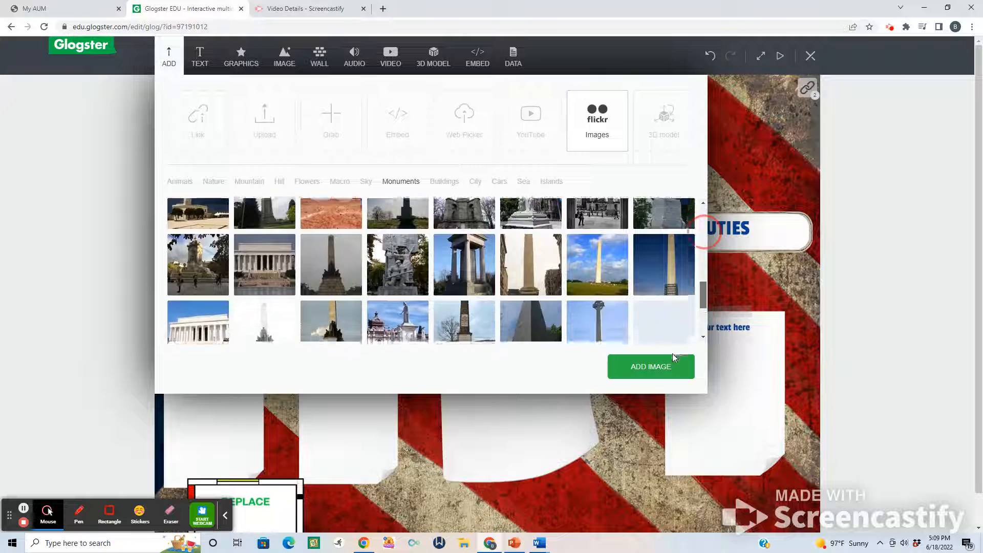
drag(672, 383, 673, 426)
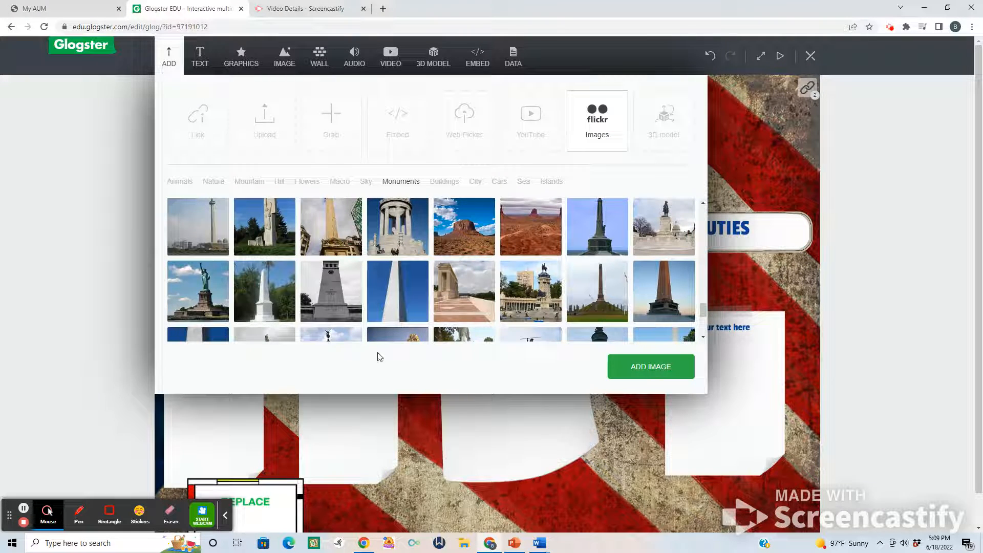
click(207, 289)
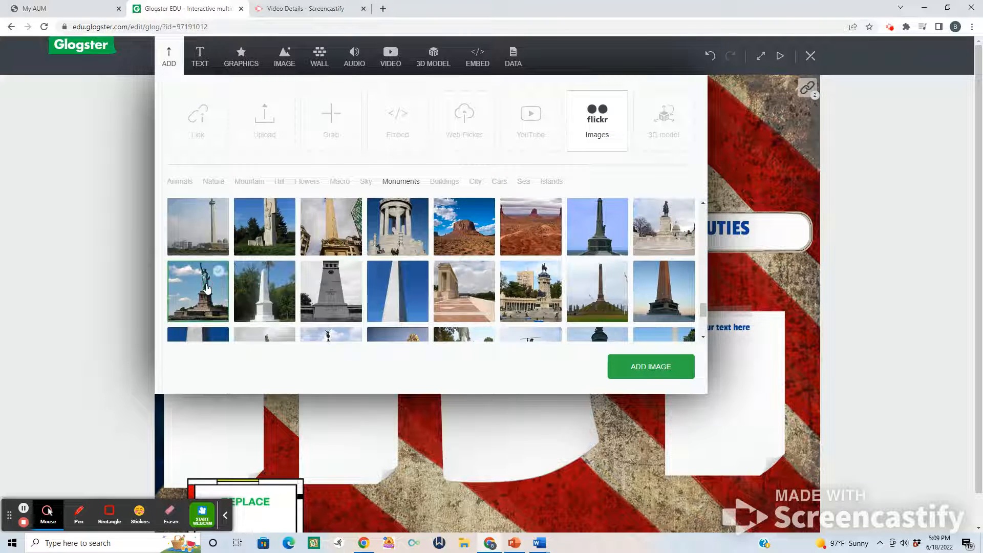
click(631, 378)
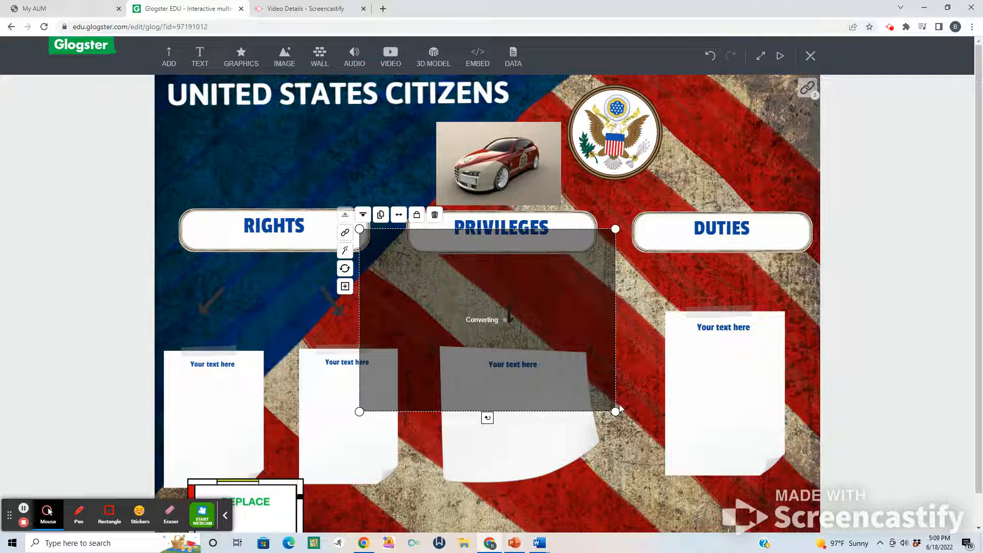
Shrink the Statue of Liberty photo and place it directly above the RIGHTS heading.
drag(615, 411, 315, 196)
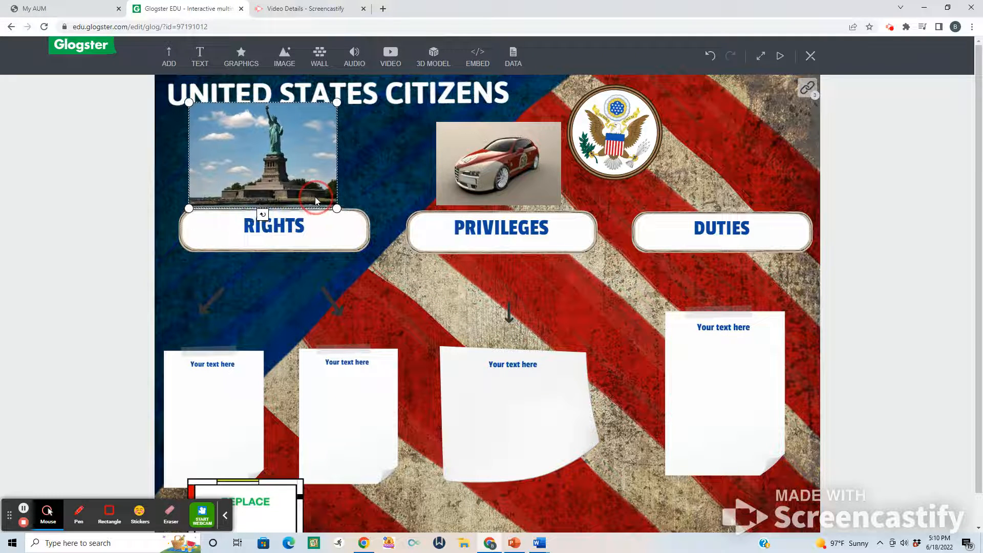
drag(189, 102, 221, 119)
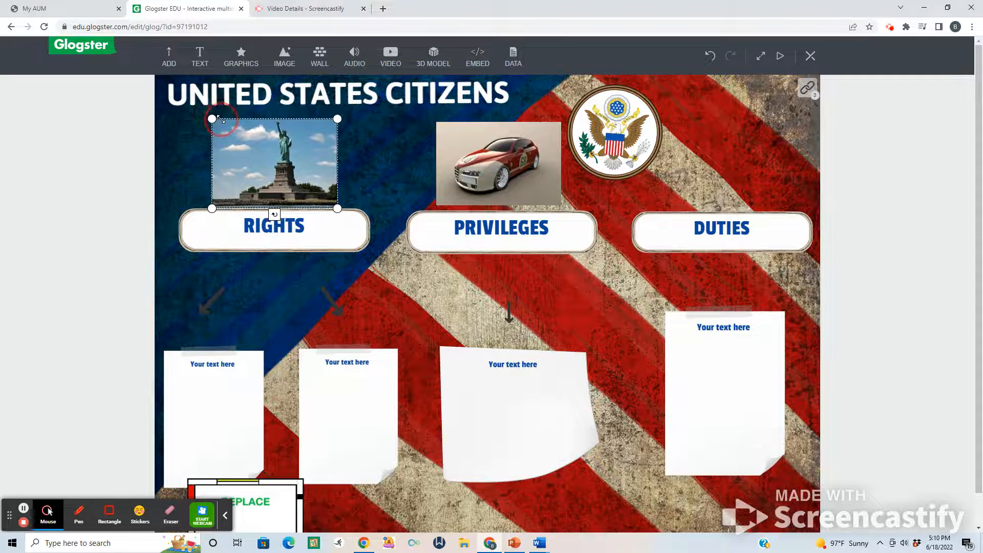
drag(275, 177, 274, 174)
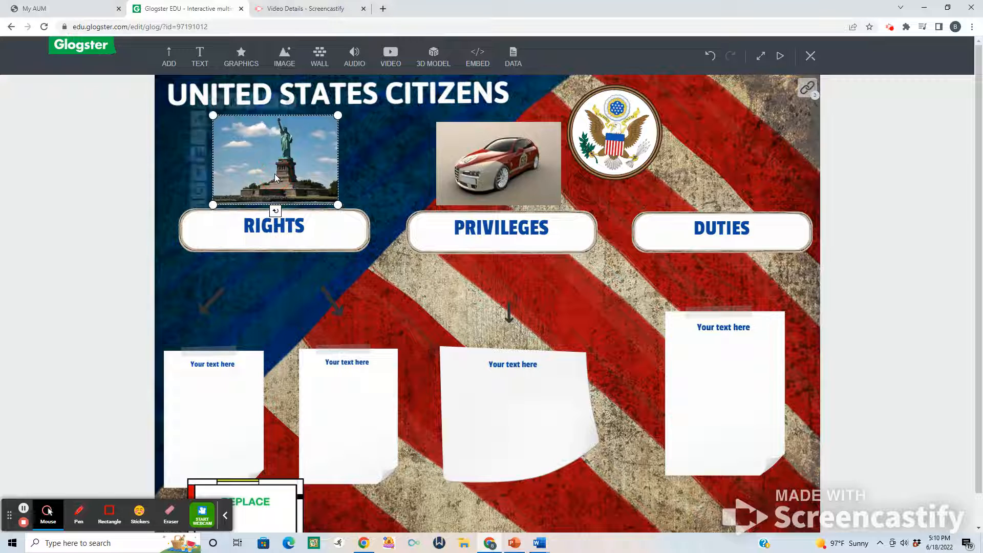
click(545, 294)
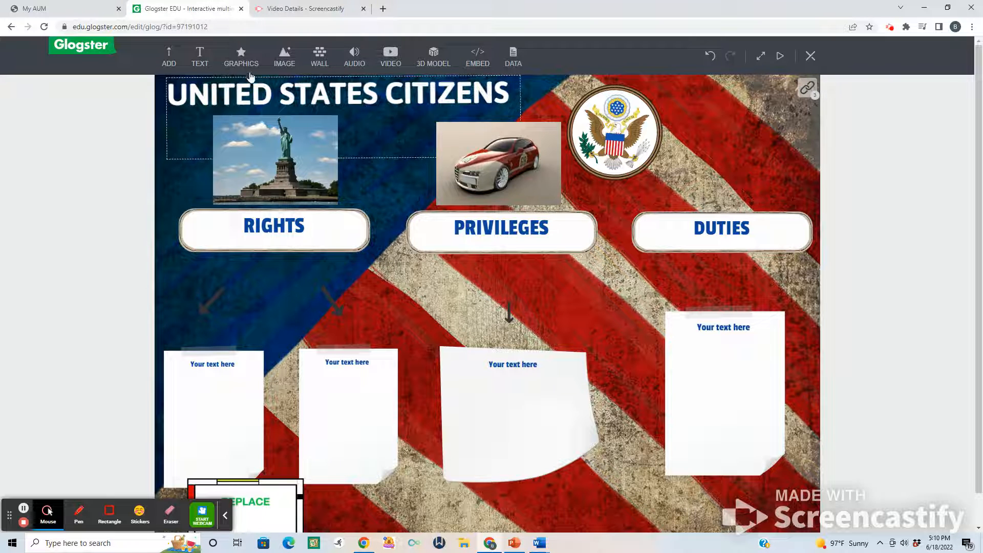
Add the NEWS globe graphic from the Journal graphics category to the poster.
click(241, 60)
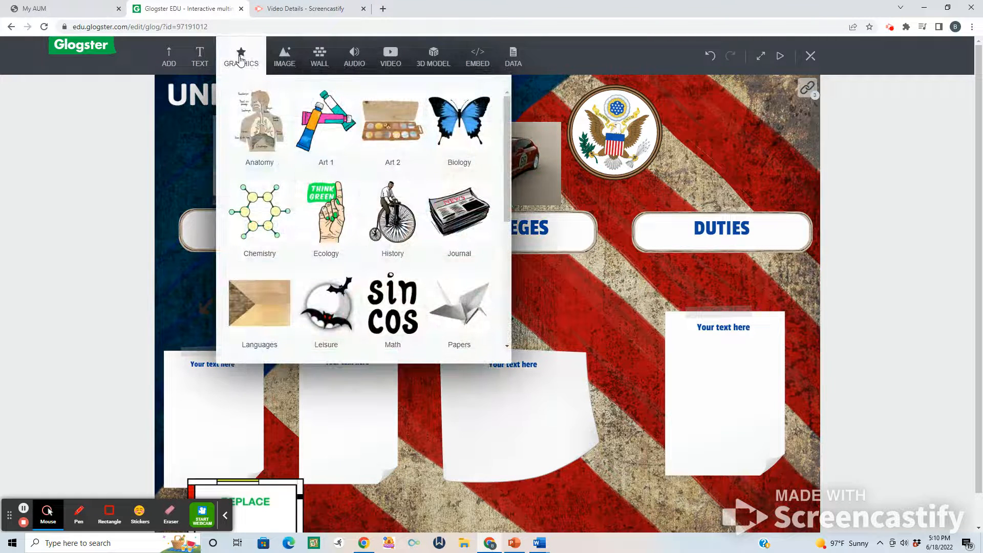
click(456, 217)
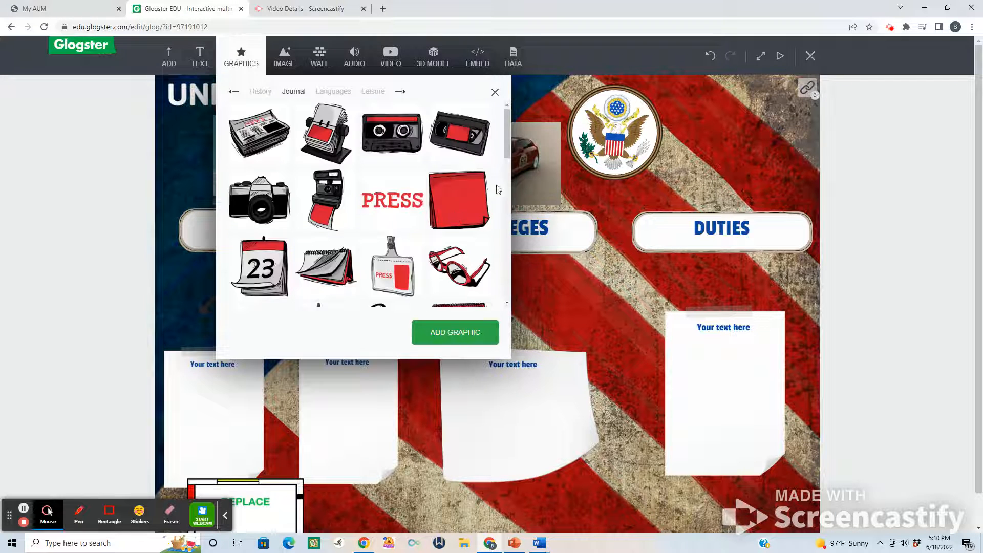
click(508, 306)
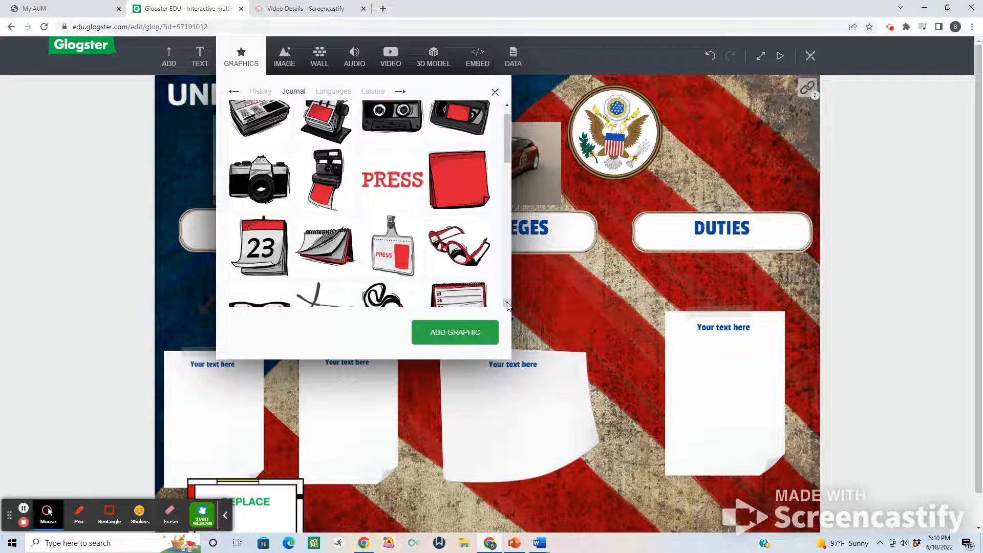
click(507, 305)
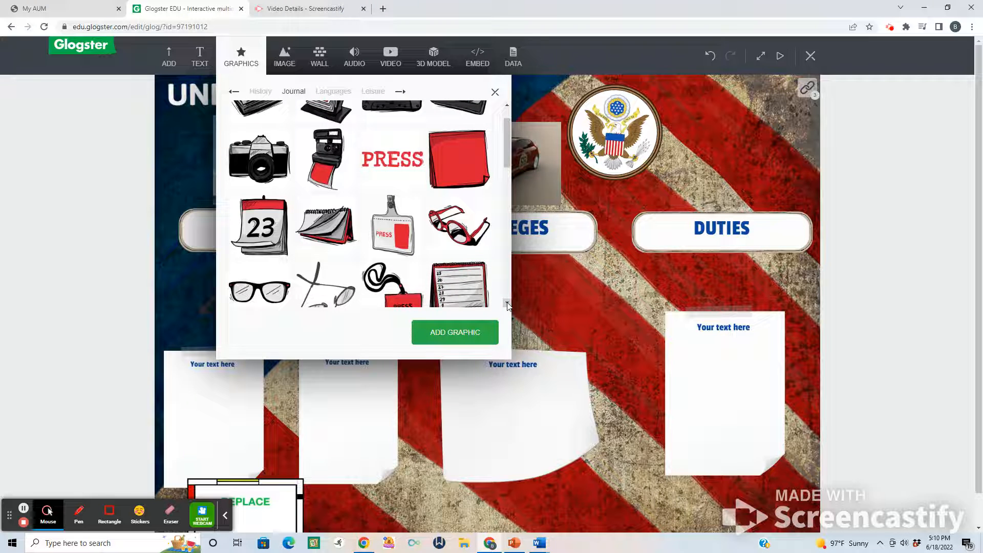
click(507, 306)
click(508, 306)
click(508, 305)
click(508, 306)
click(507, 306)
click(507, 306)
click(398, 166)
click(460, 332)
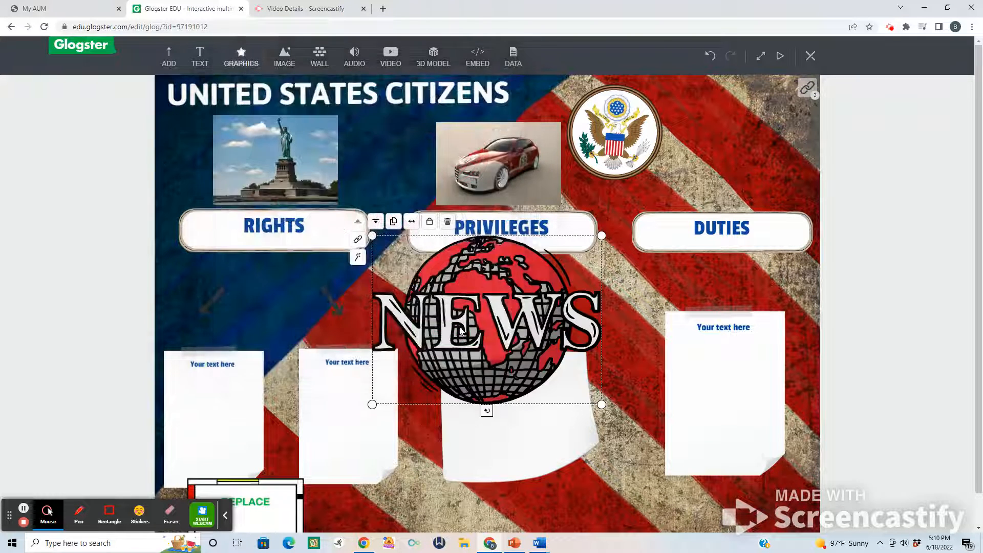
Shrink the NEWS globe graphic and place it directly above the DUTIES heading.
drag(602, 405, 544, 346)
drag(521, 335, 755, 195)
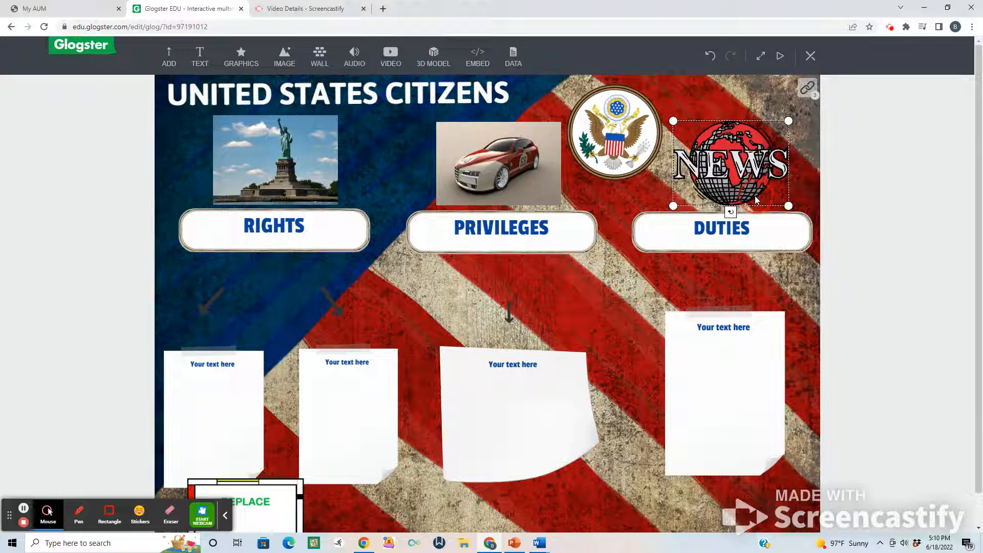
click(632, 289)
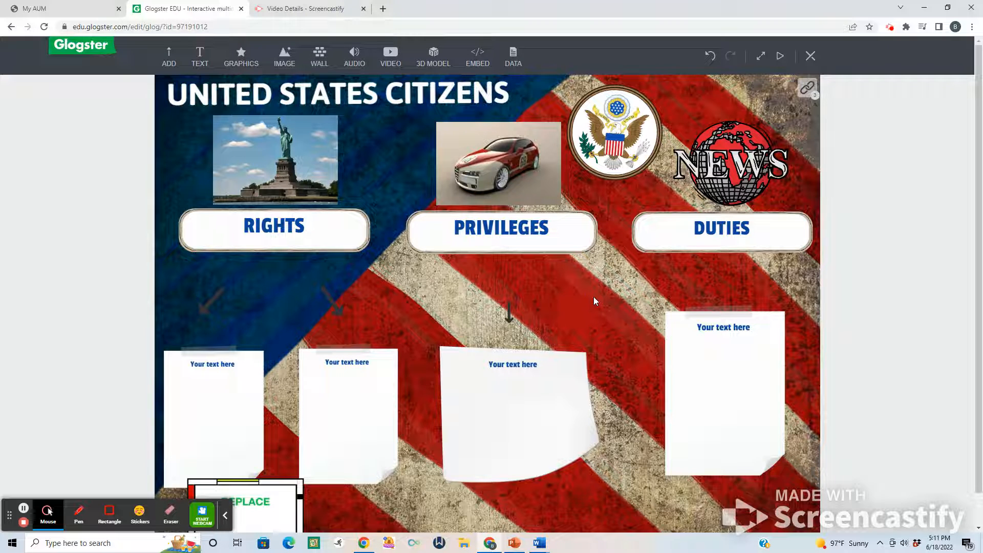
Move the four blank text notes and the PRIVILEGES arrow up closer to their section headings.
drag(705, 351, 715, 331)
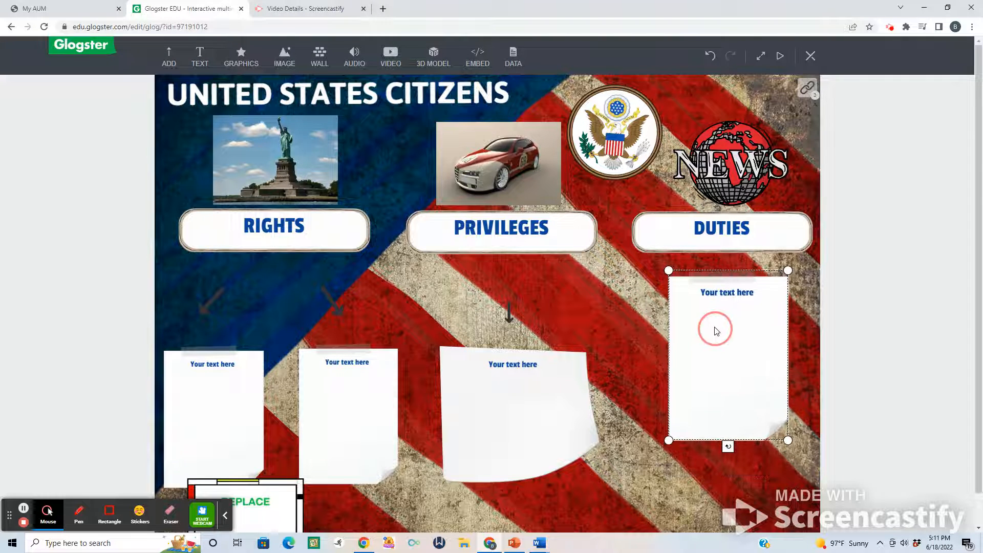
drag(518, 404, 514, 378)
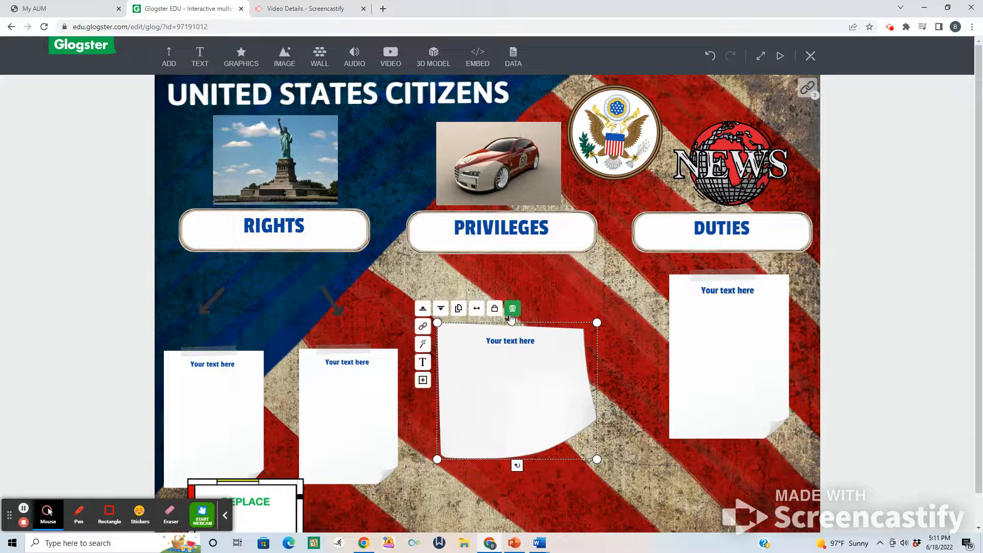
click(564, 301)
drag(509, 316, 508, 293)
drag(339, 394, 340, 359)
drag(211, 413, 213, 385)
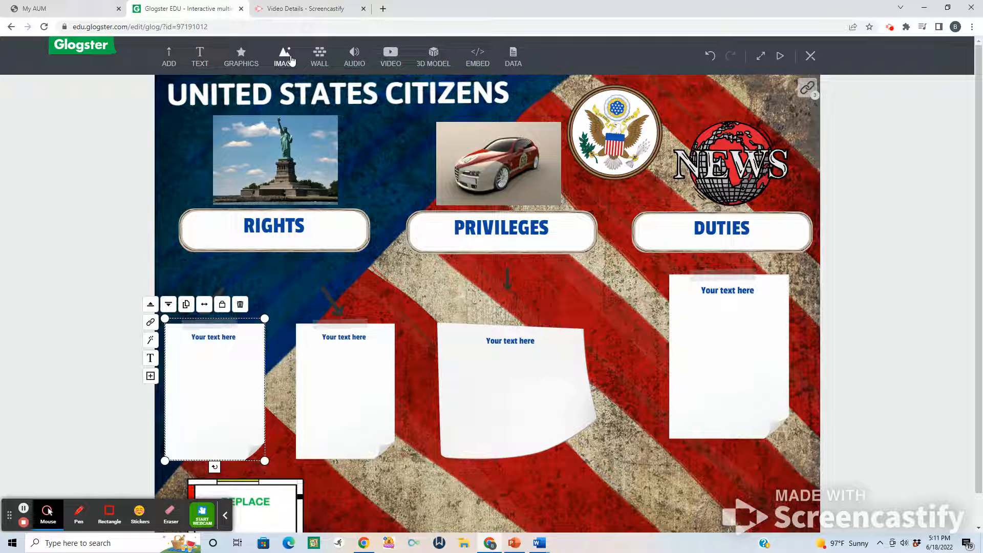
Search Google Images through the Web Picker for "THE MATRIX, I KNOW MY RIGHTS".
click(390, 54)
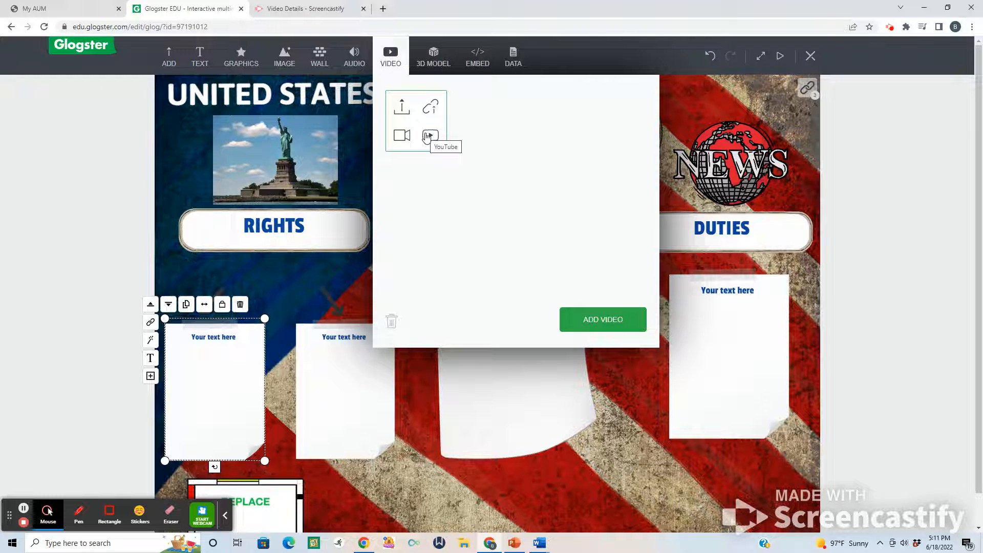
click(428, 136)
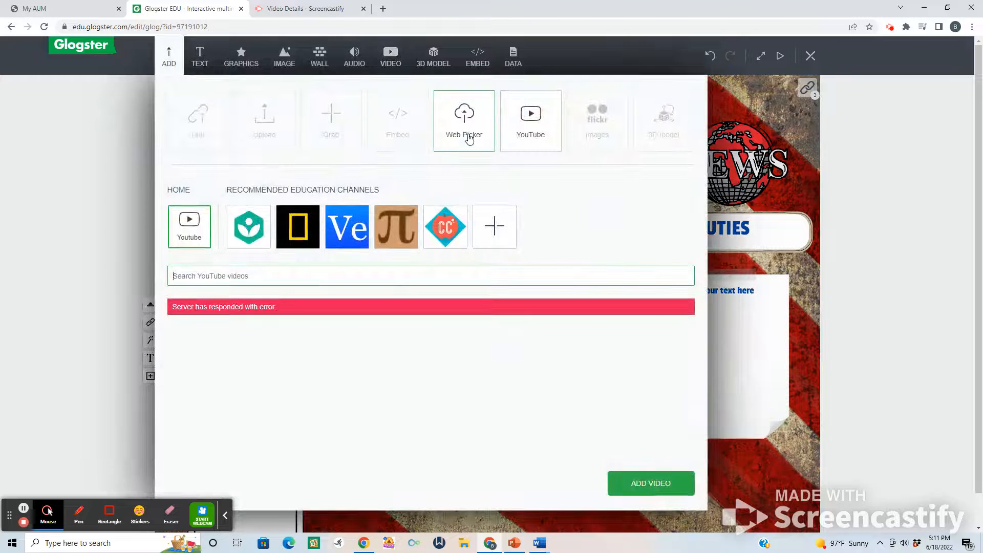
click(469, 139)
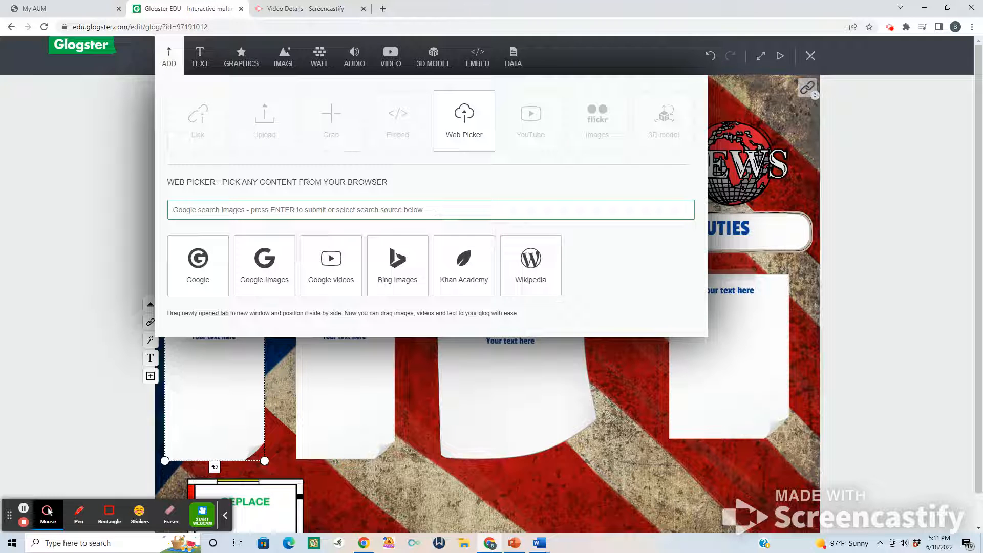
text(THE MATRIX. I KNOW MY RIGHTS)
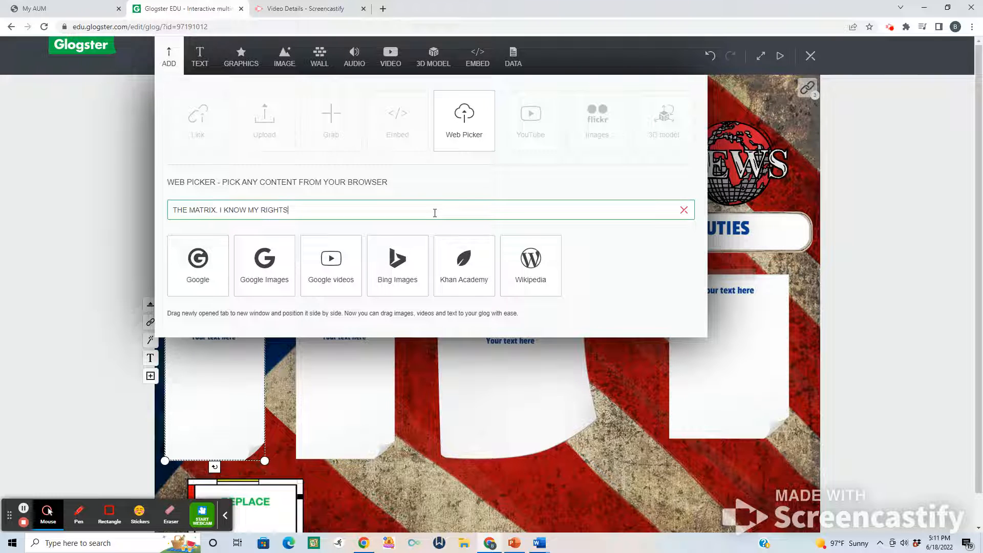
key(Return)
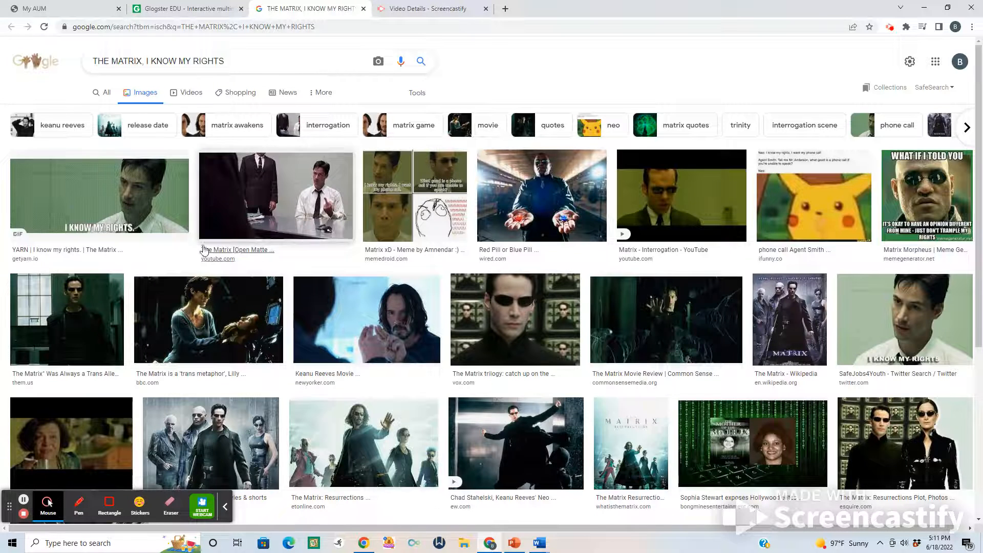
Check the Web Picker's side-by-side instructions, and open the GetYarn "I know my rights" image result in a new window.
click(196, 7)
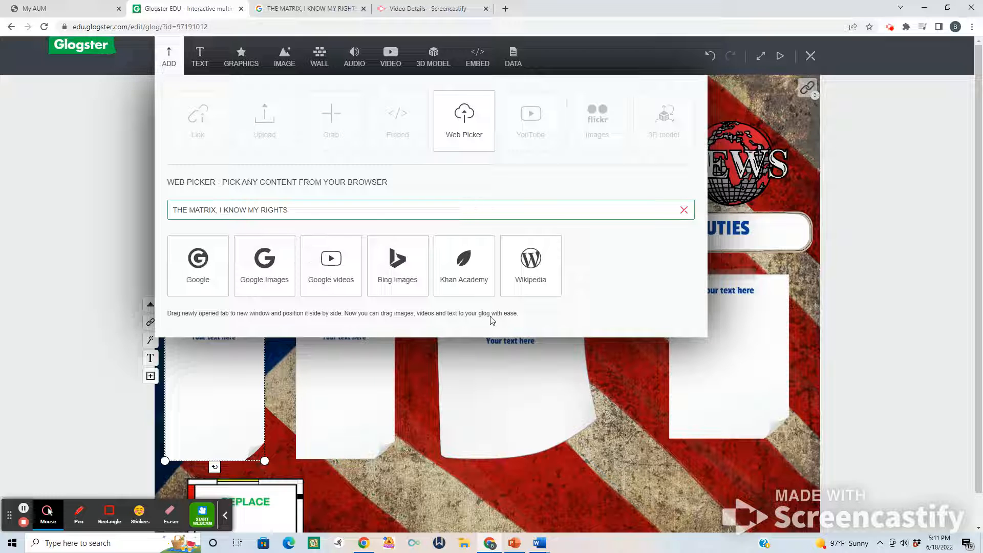
click(307, 9)
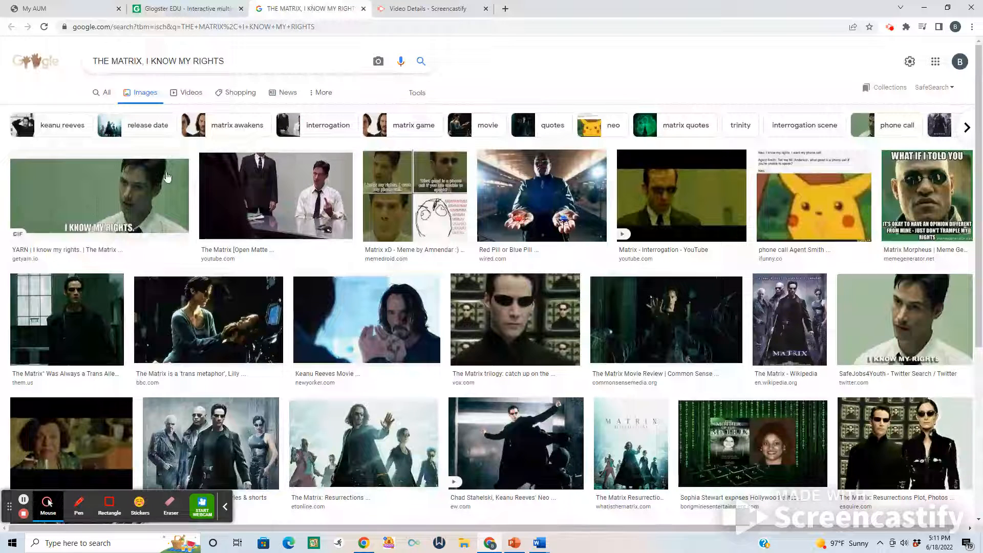
click(134, 154)
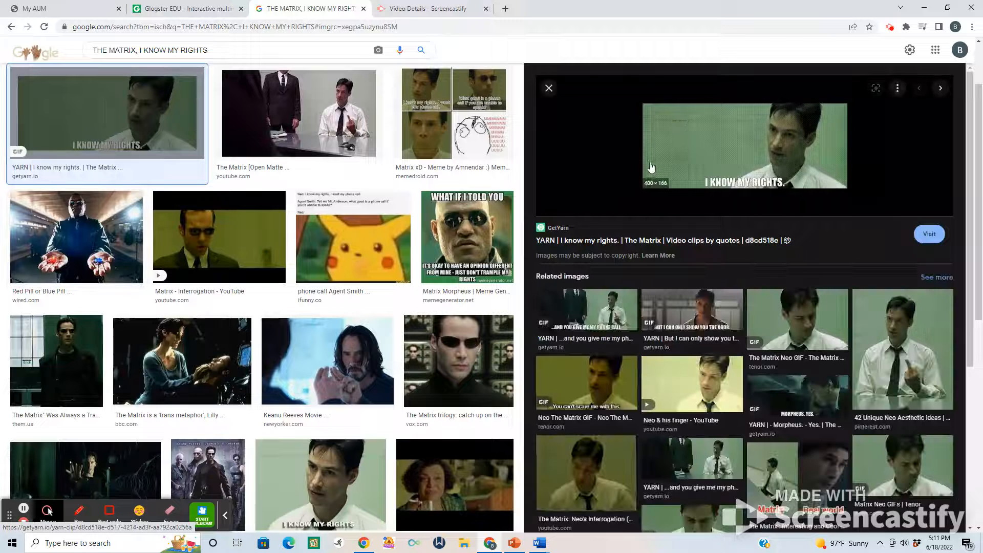
right_click(657, 156)
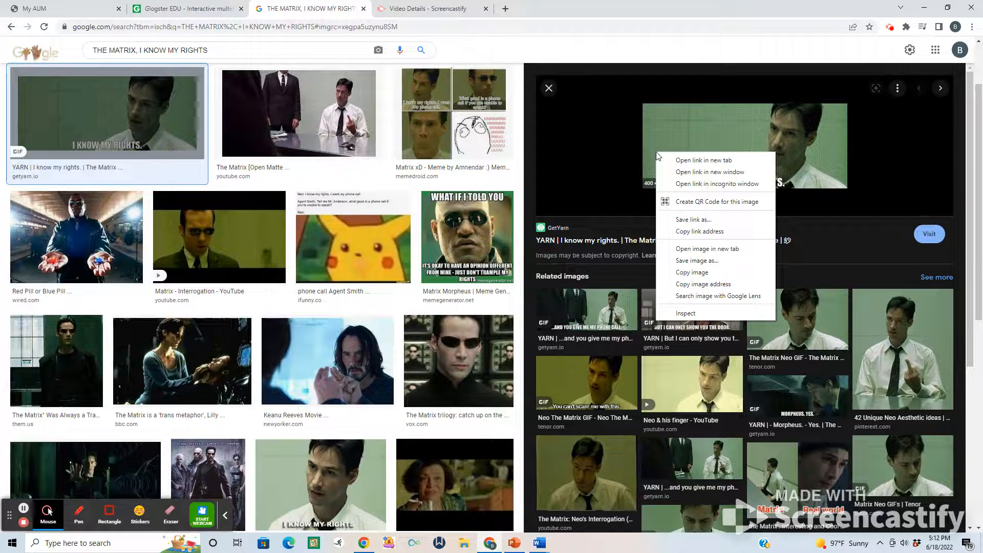
click(686, 173)
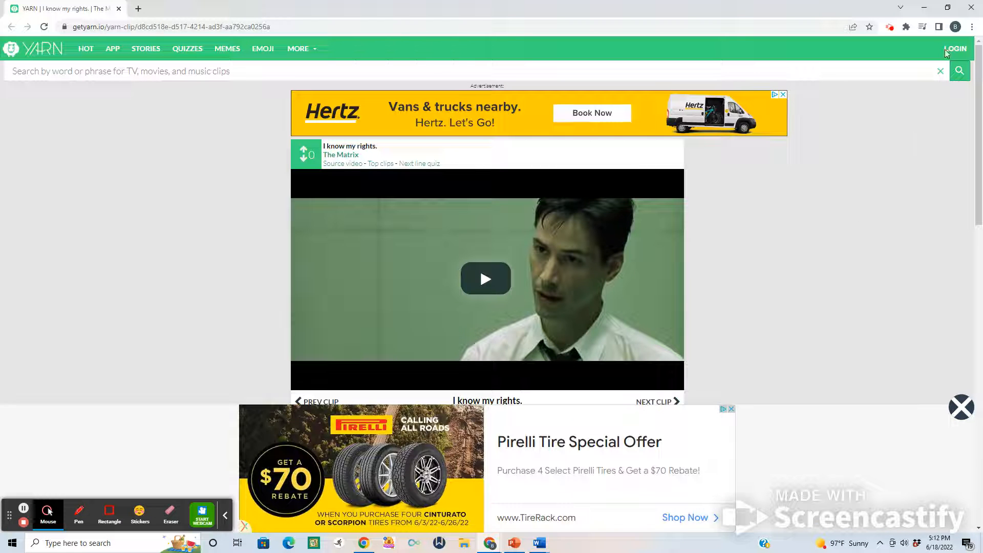
Shrink both browser windows, clear away the Word document, and place the GetYarn window beside the Glogster poster.
click(948, 8)
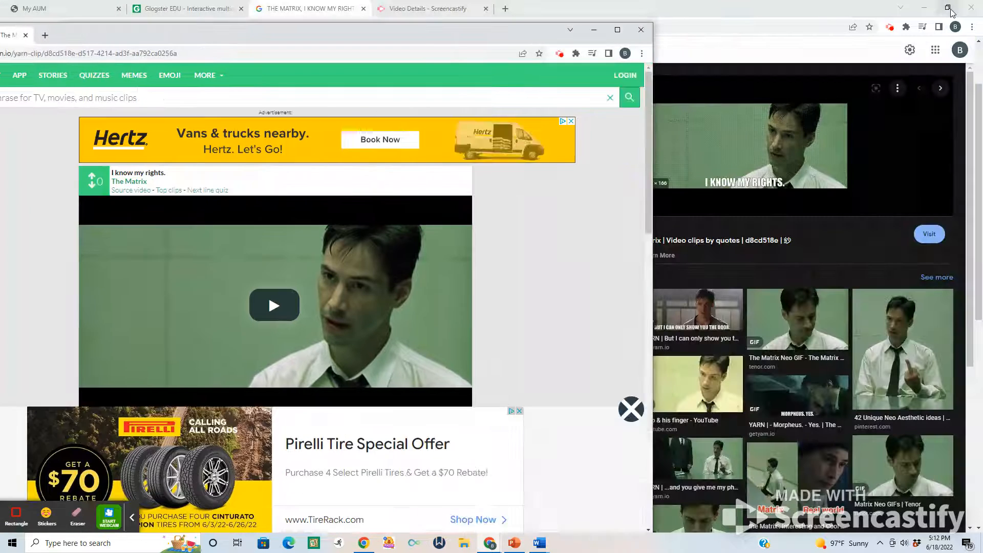
click(948, 8)
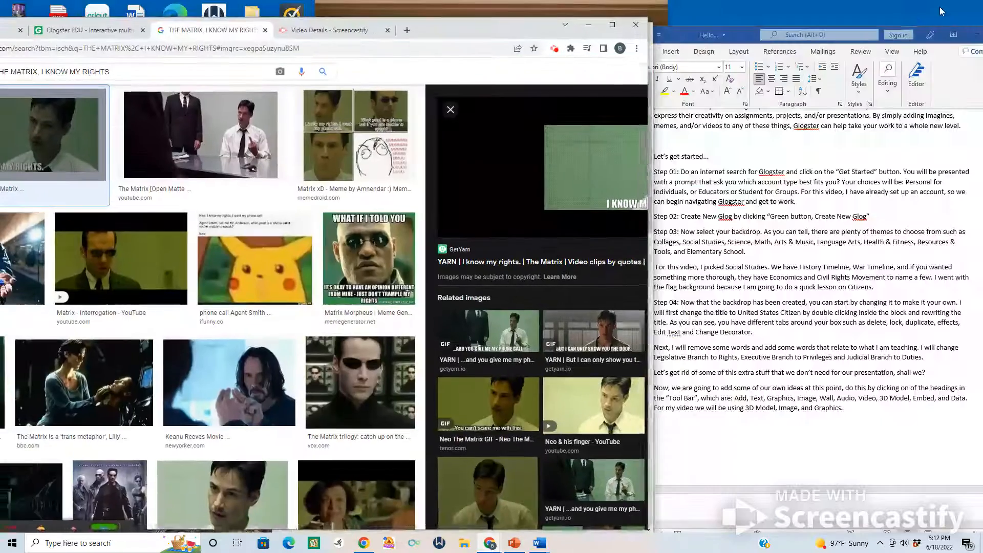
click(973, 35)
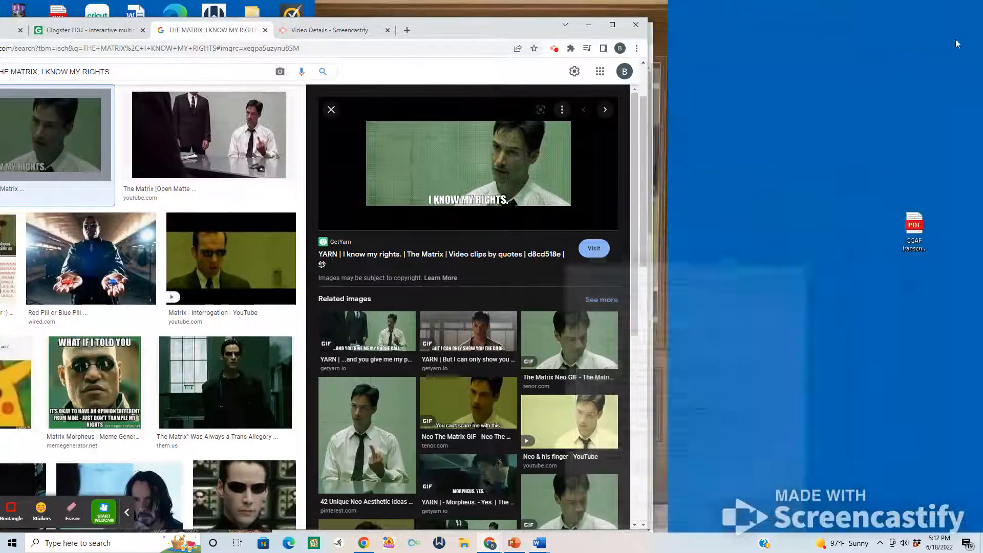
drag(520, 34, 813, 38)
click(631, 149)
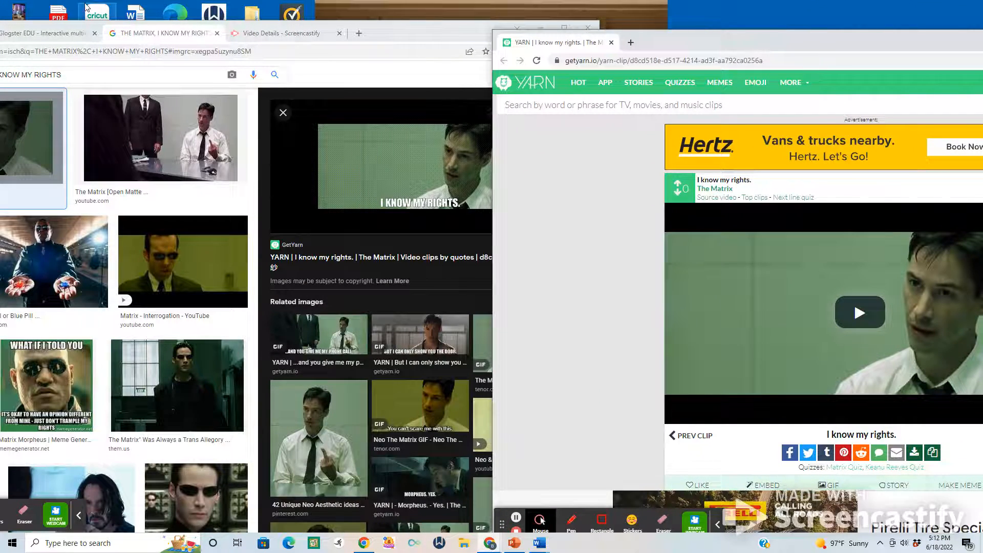
click(54, 34)
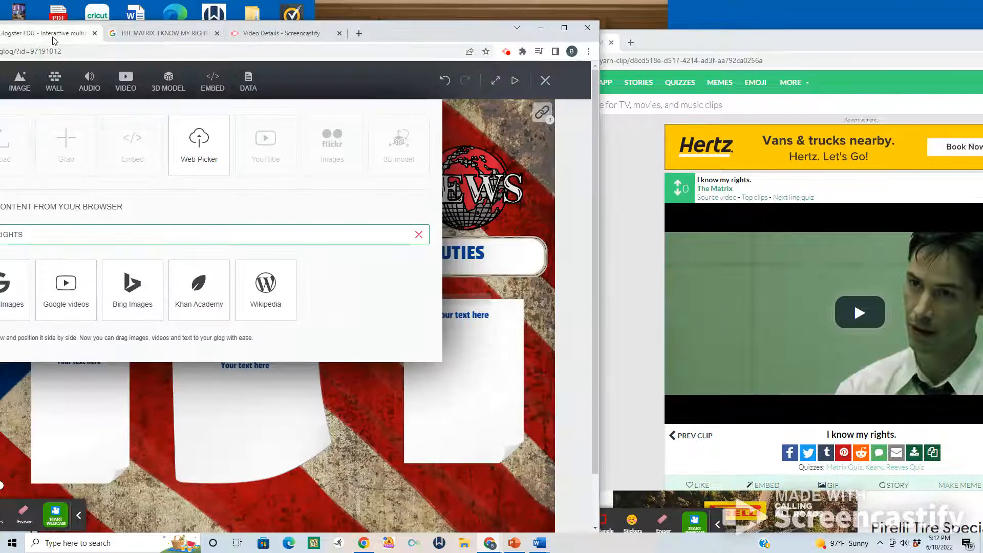
click(834, 485)
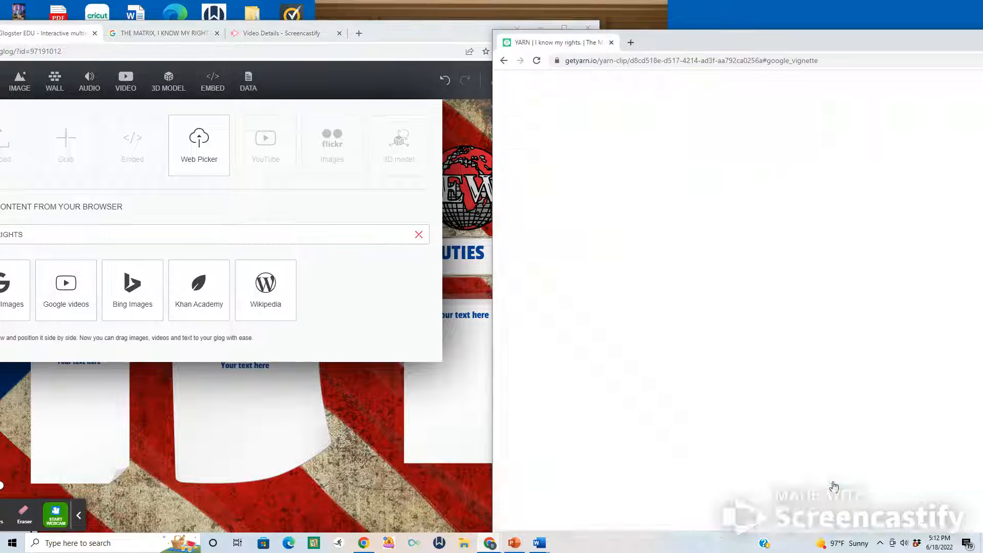
drag(735, 34, 621, 4)
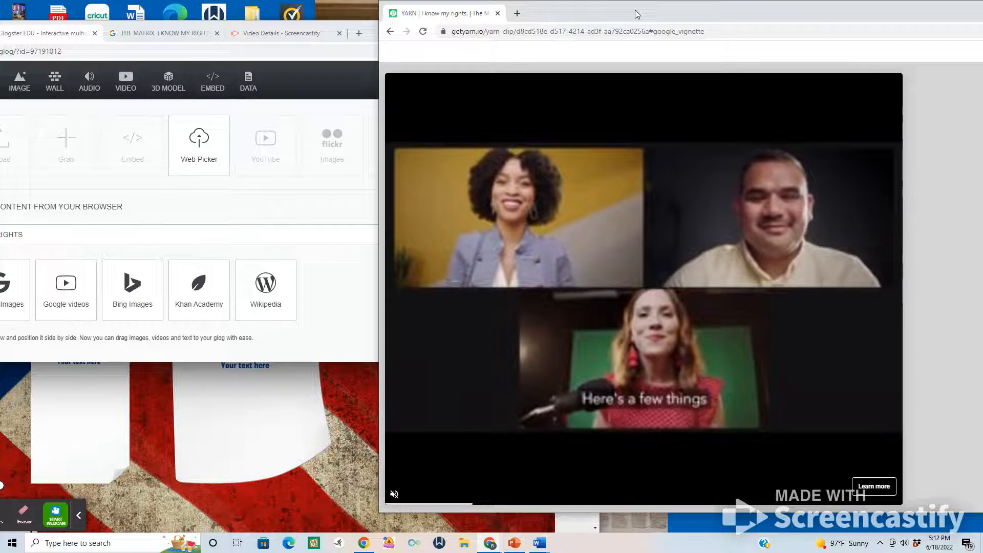
drag(635, 10, 622, 10)
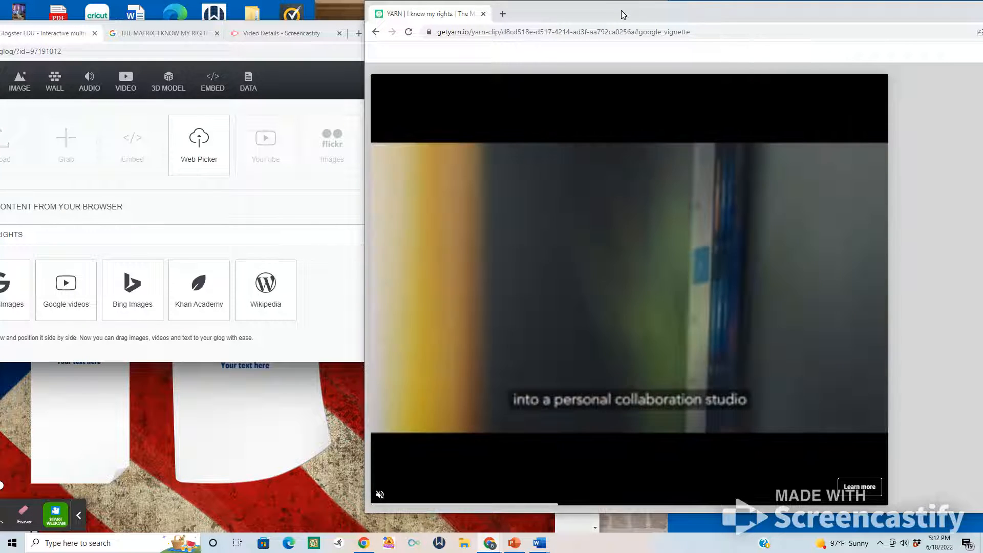
drag(623, 15, 507, 37)
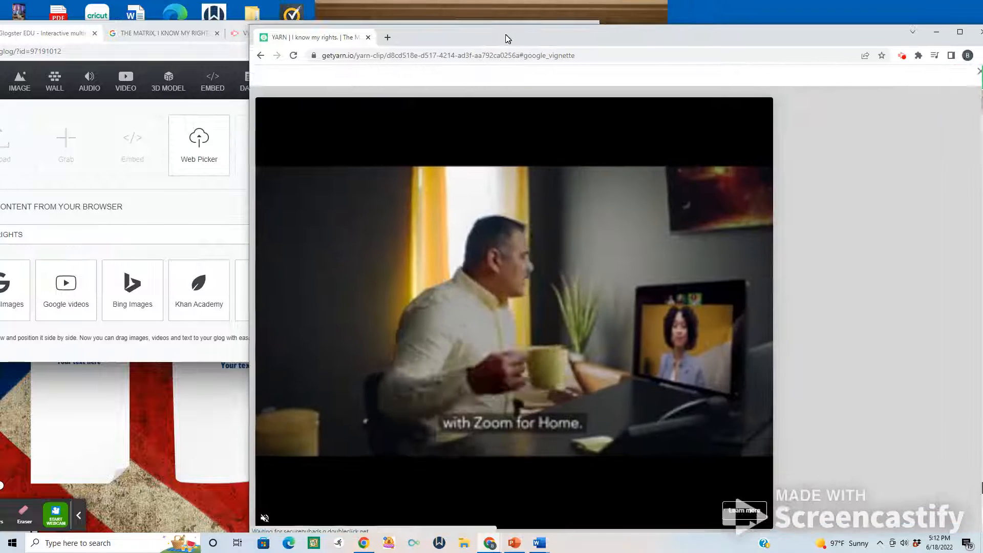
drag(250, 25, 470, 137)
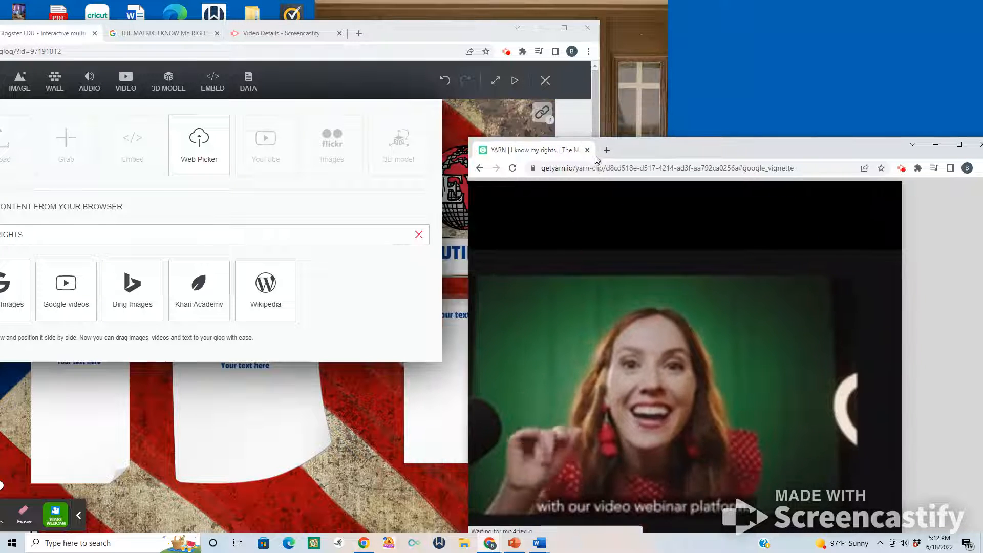
drag(657, 144, 671, 58)
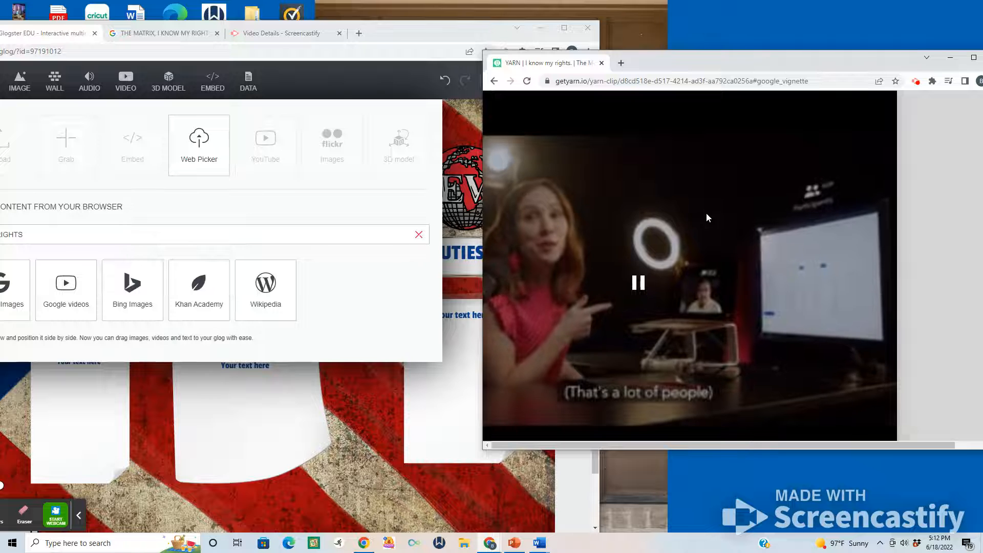
drag(743, 57, 598, 74)
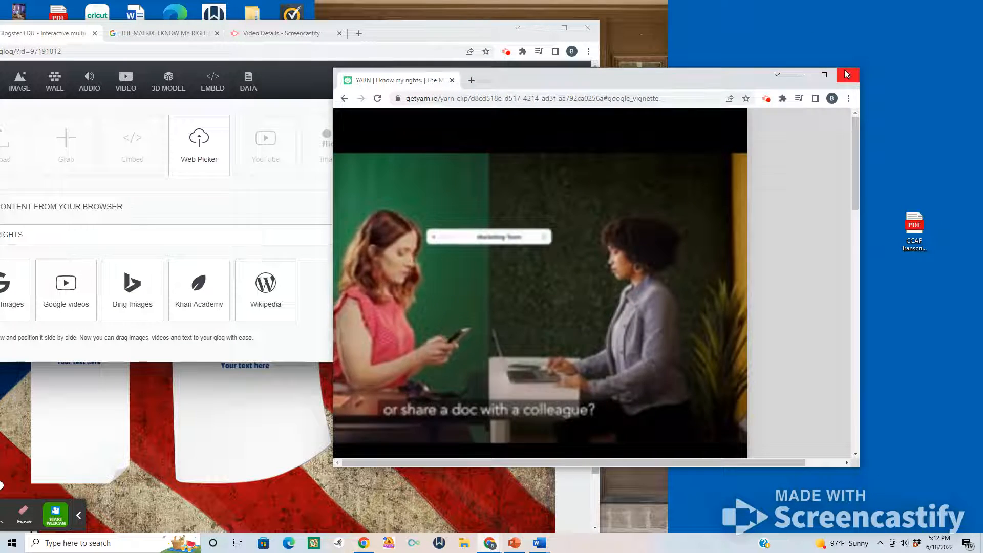
click(801, 75)
Return to the Google Images results and reopen the GetYarn clip page in another new window.
click(158, 34)
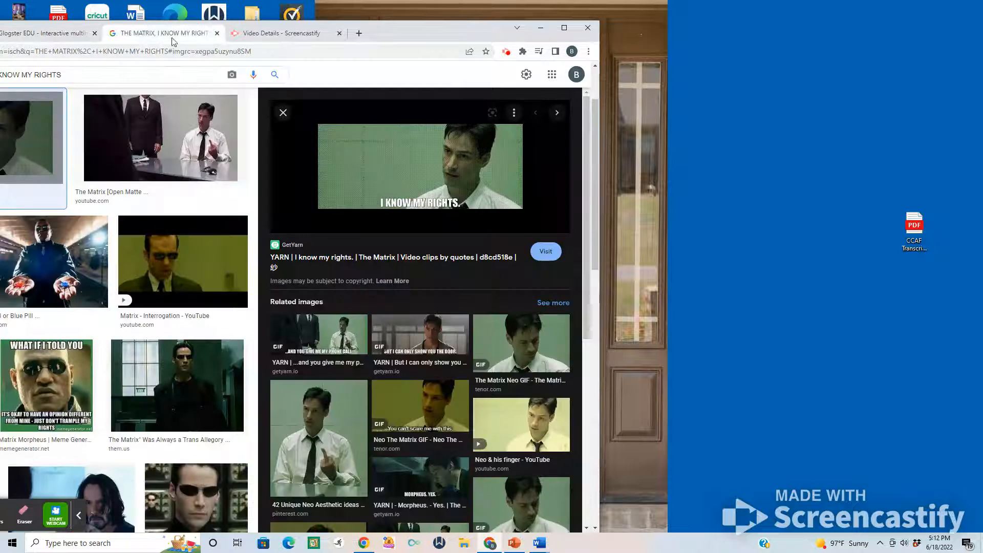
right_click(371, 152)
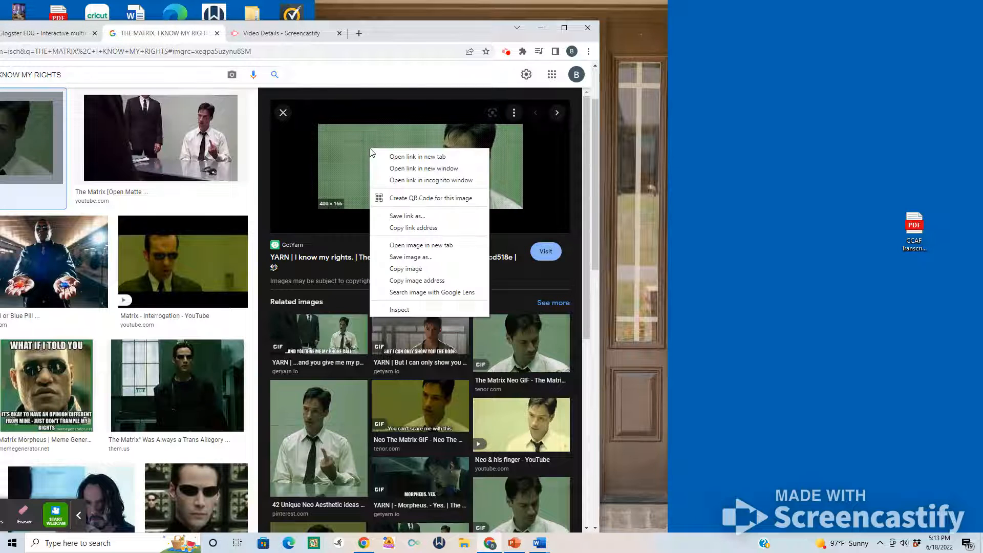
click(404, 169)
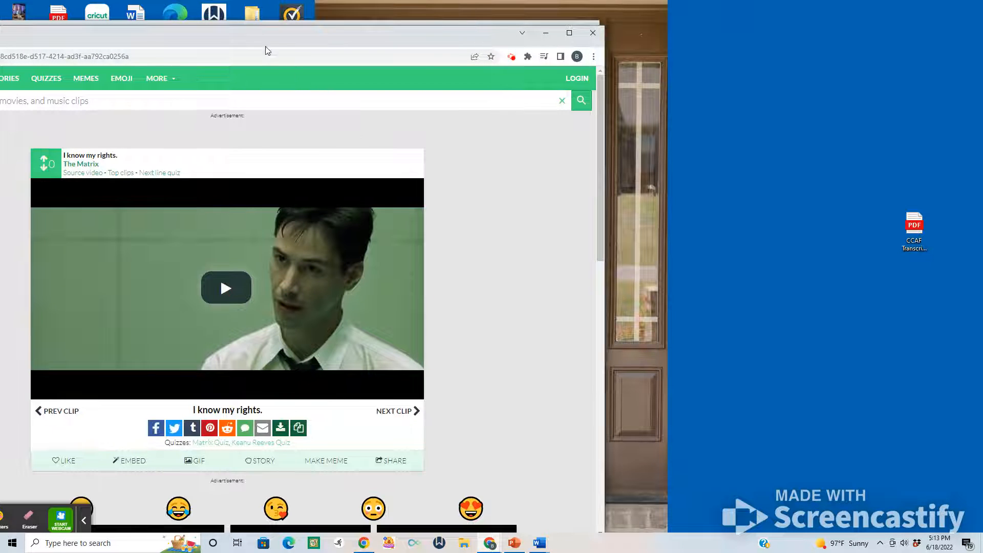
Reposition and resize the new GetYarn window so it sits beside the main browser window at nearly full screen height.
drag(254, 36, 621, 43)
drag(444, 38, 516, 35)
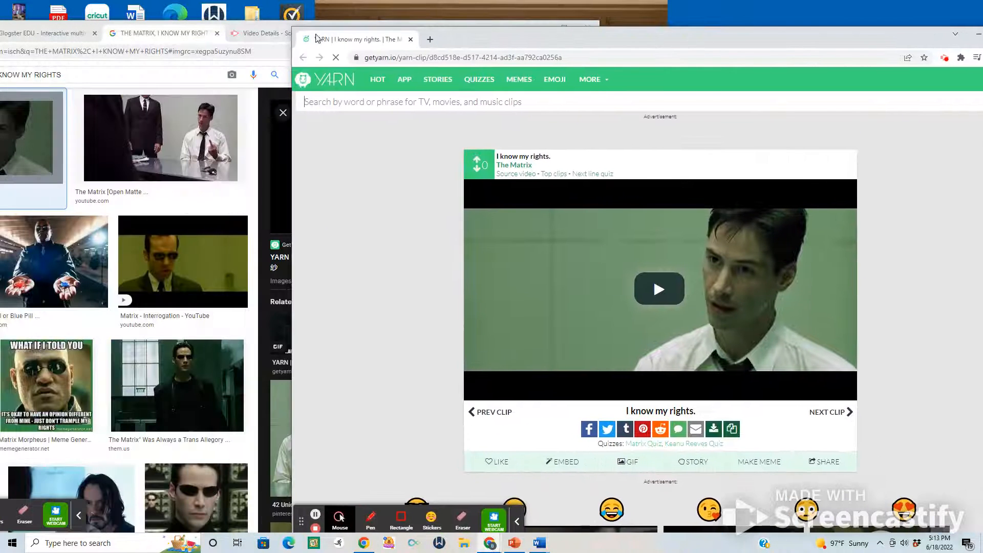
drag(319, 40, 435, 253)
drag(623, 264, 653, 68)
drag(737, 343, 731, 532)
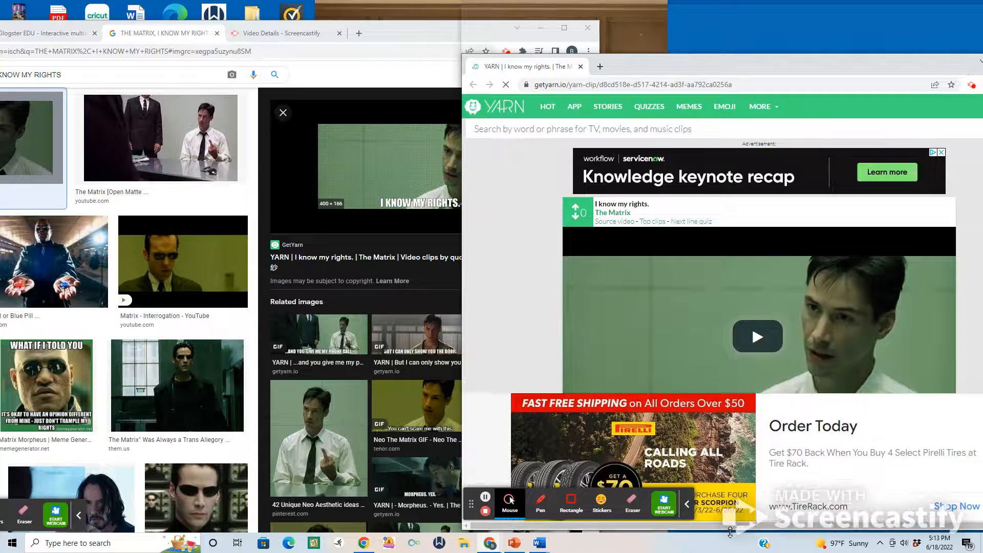
double_click(729, 532)
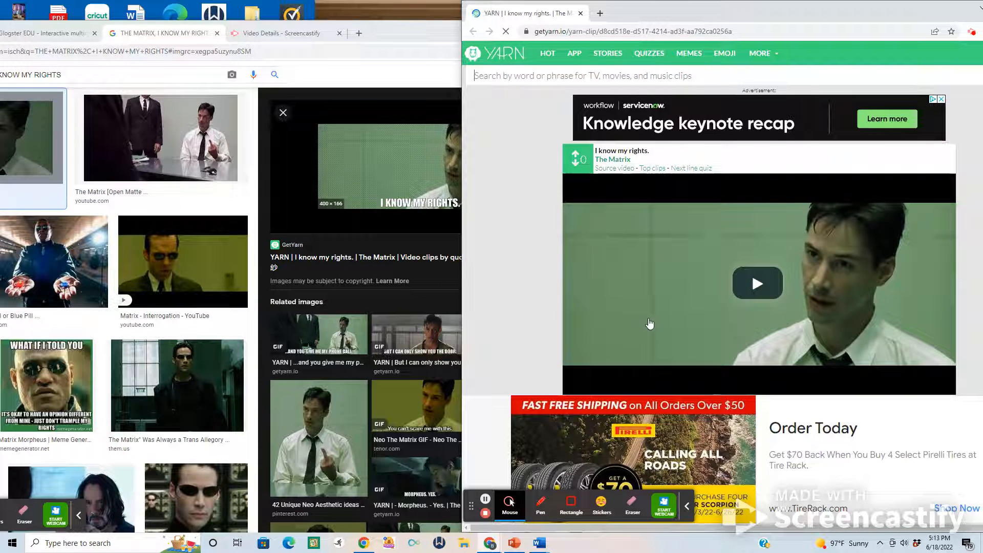
drag(754, 8, 604, 8)
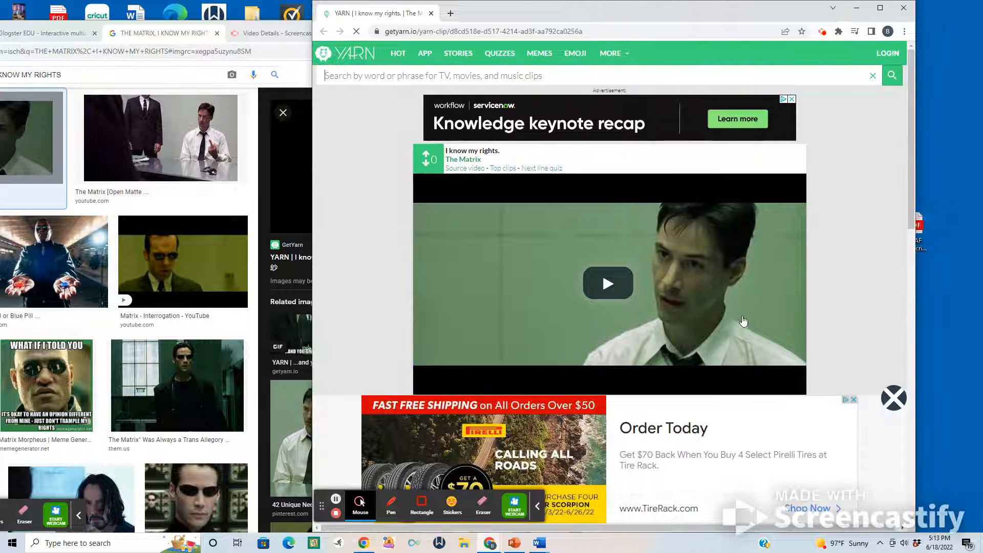
drag(598, 11, 774, 38)
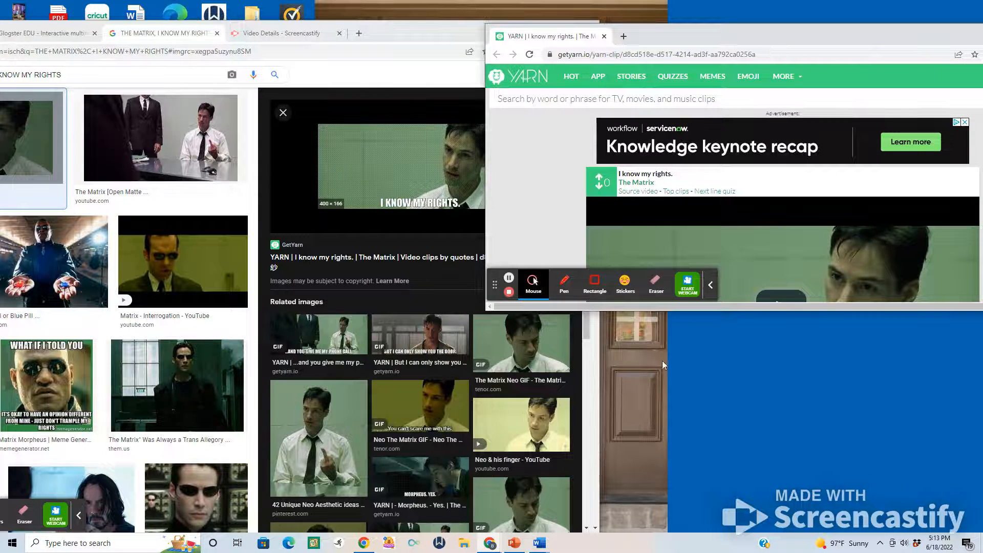
drag(708, 309, 717, 528)
Display the "I know my rights" clip in its GIF version and bring the Glogster poster into view beside it.
click(751, 480)
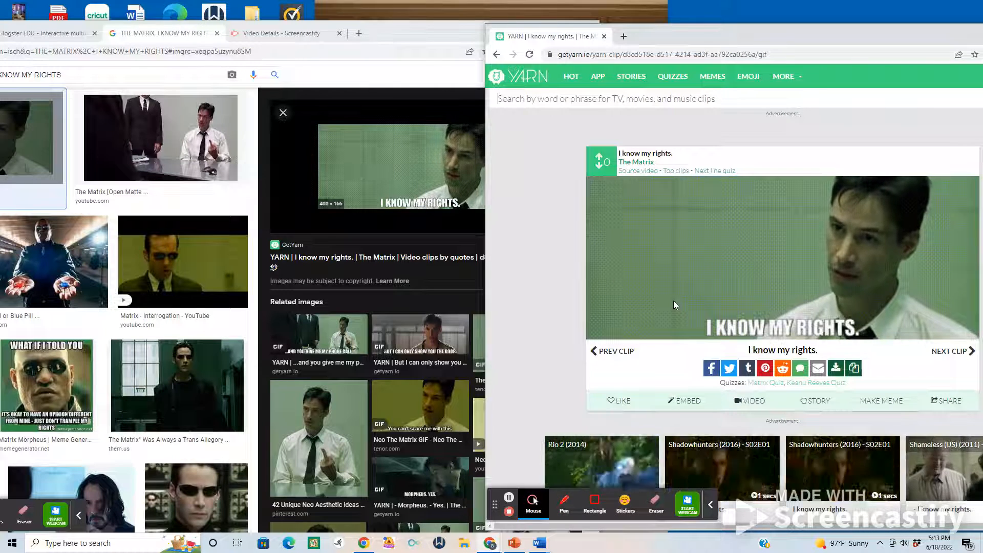
click(49, 35)
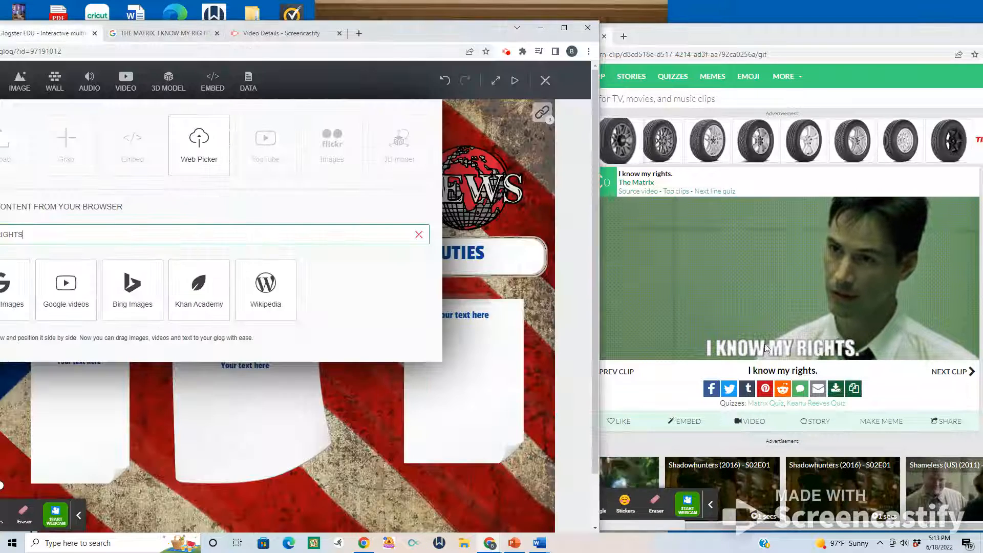
Add the "I know my rights" GIF to the poster, put the GetYarn window away and maximize the Glogster window.
drag(697, 291, 280, 233)
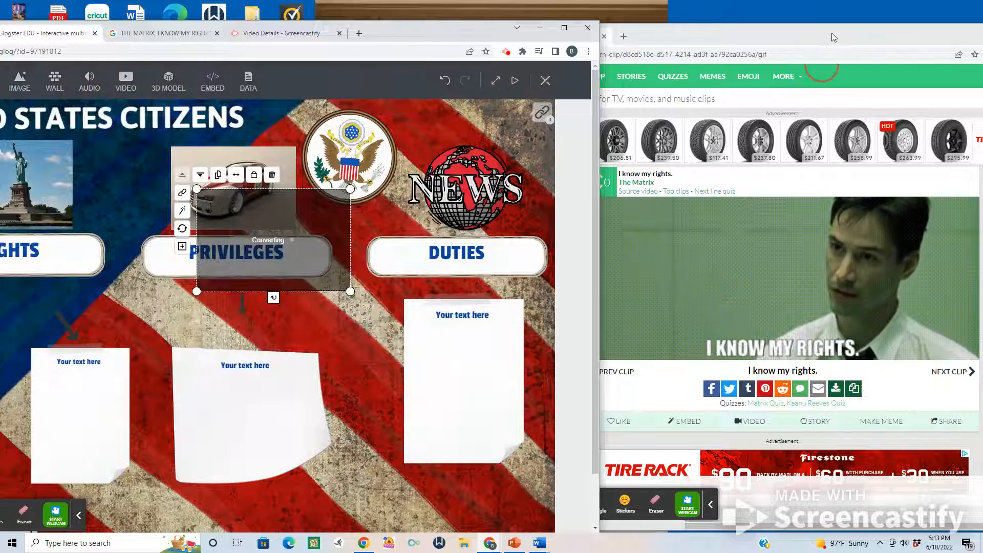
drag(831, 33, 731, 33)
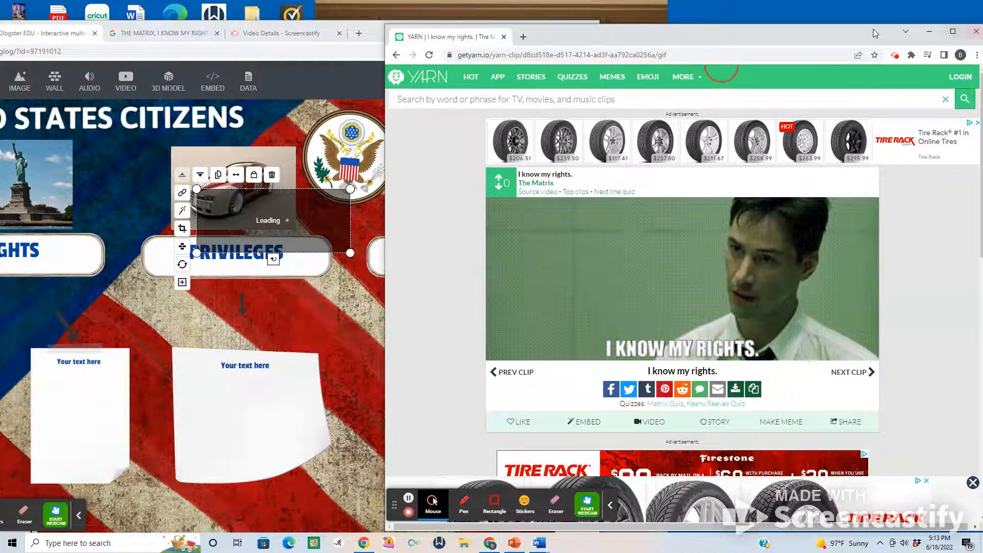
click(930, 32)
click(564, 28)
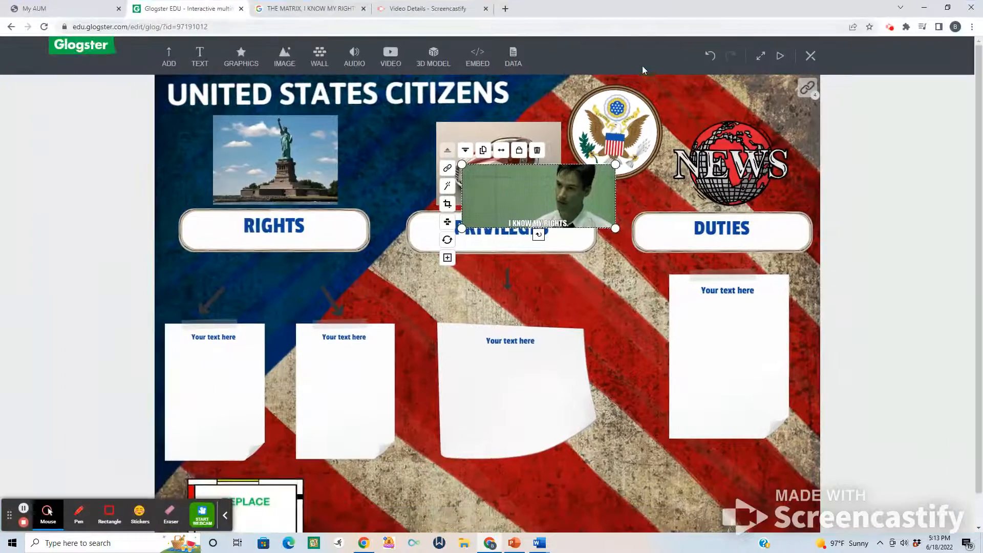
click(227, 519)
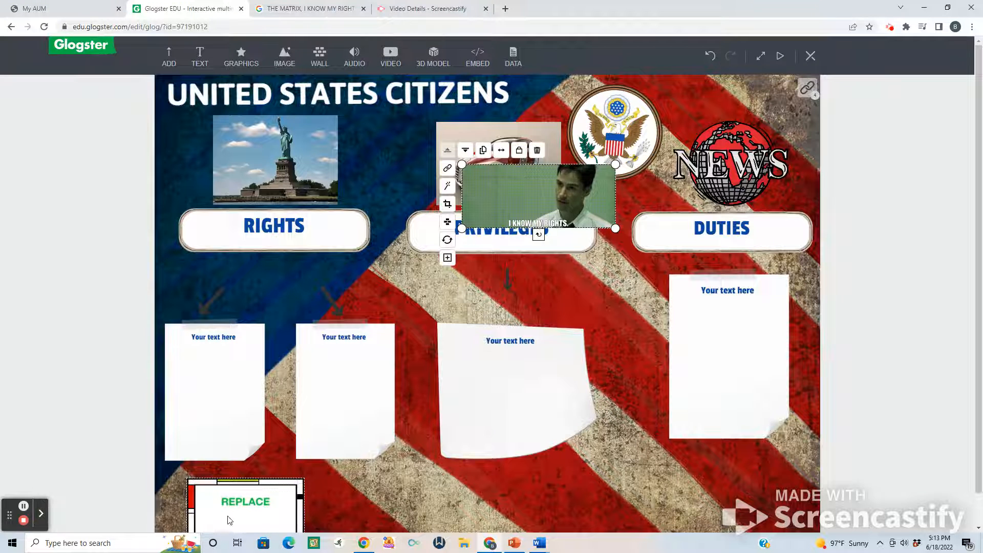
Delete the REPLACE frame below the Rights notes and move the Matrix GIF into its place.
click(256, 495)
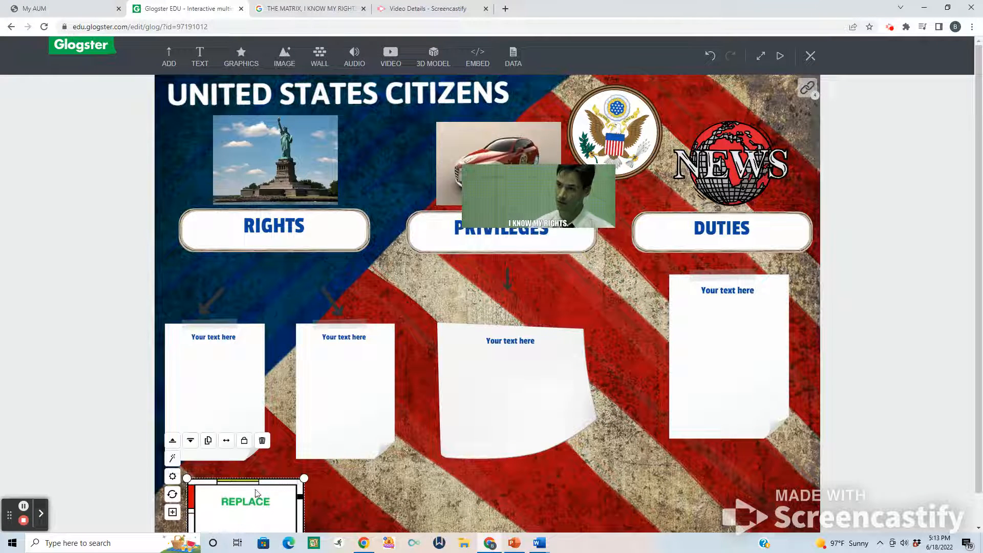
click(263, 441)
drag(533, 204, 260, 505)
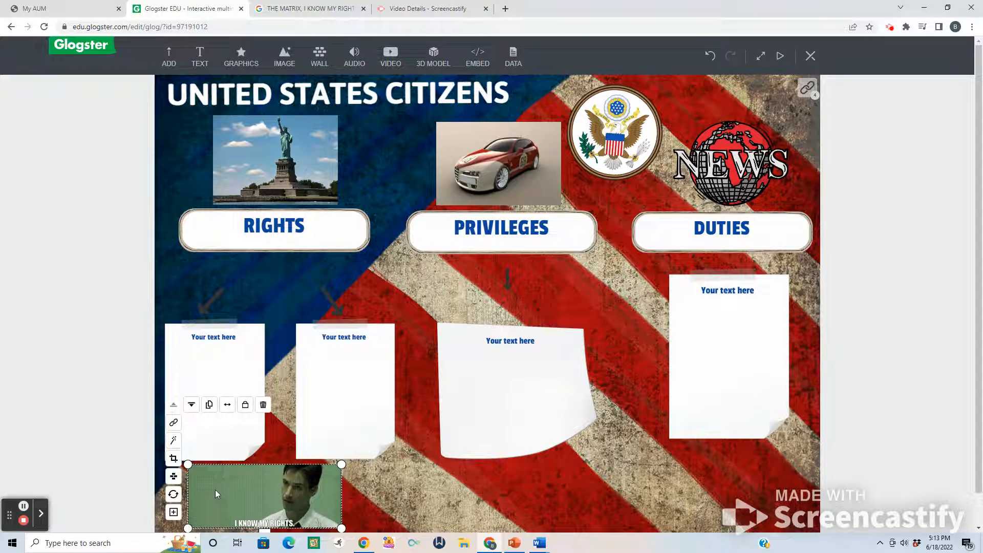
Frame the Matrix GIF with the scroll decorator from the History set, then shrink and reposition it below the Rights notes.
click(174, 513)
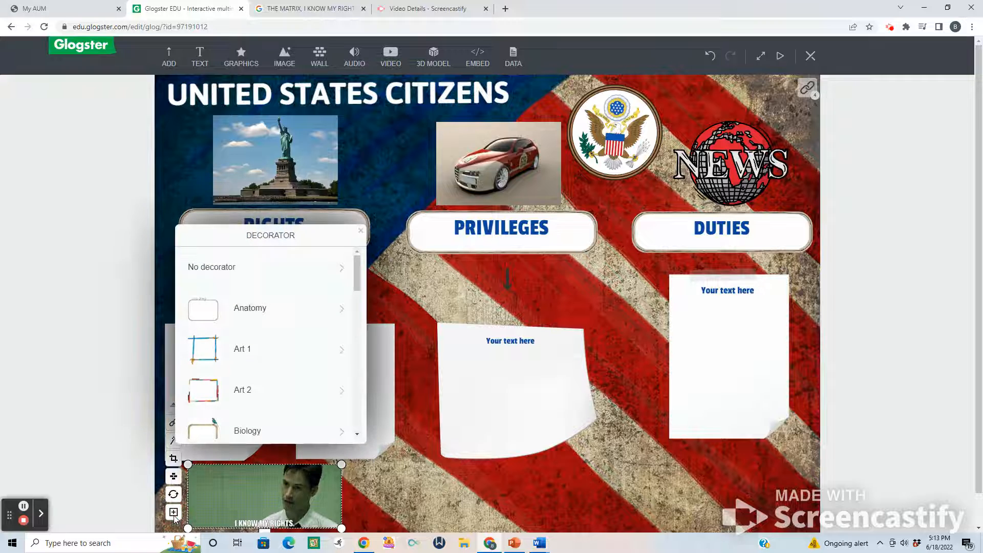
scroll(353, 437, down, 4)
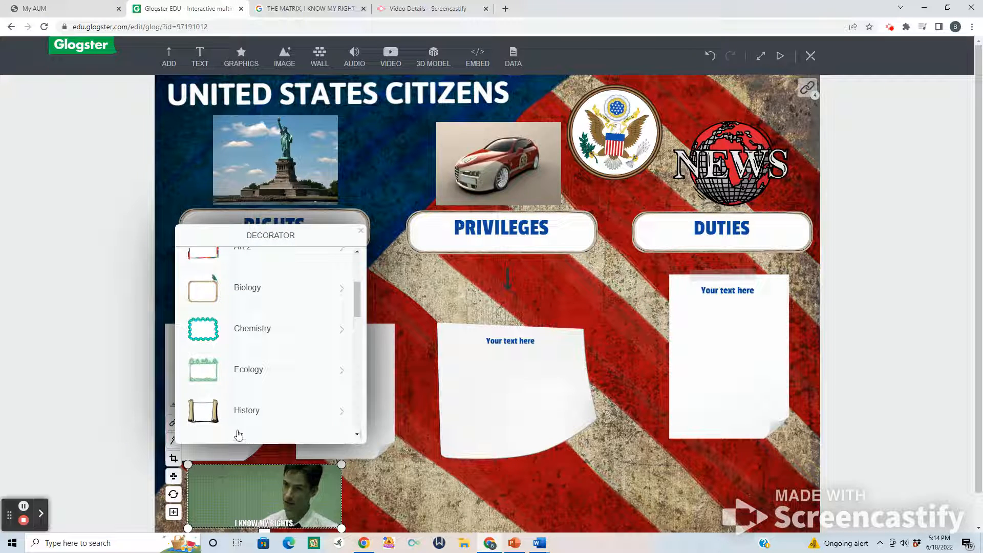
click(214, 419)
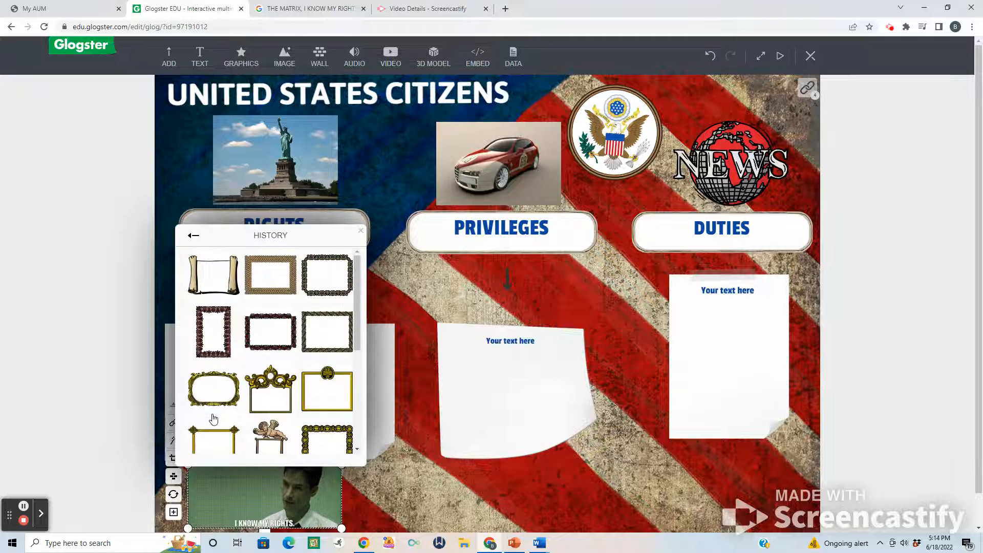
click(205, 265)
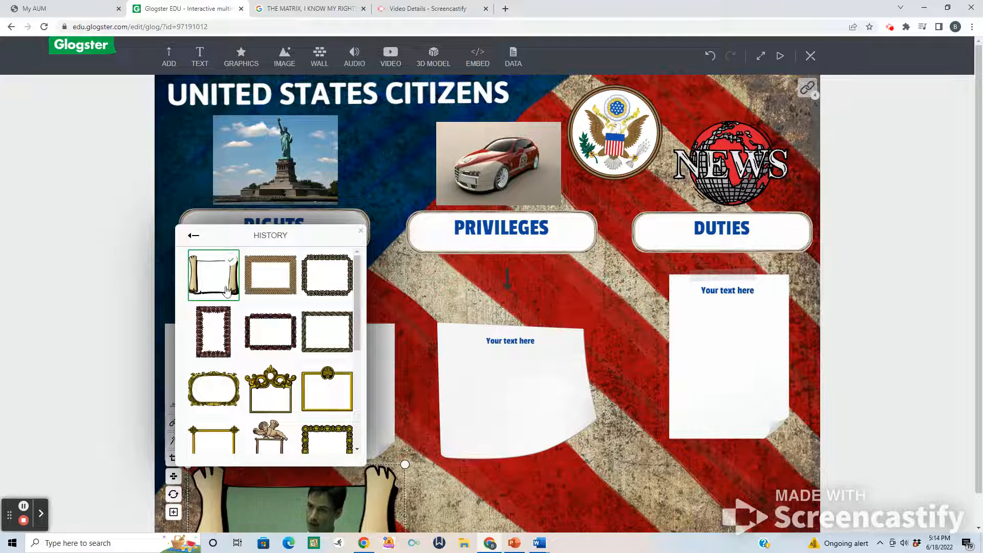
click(406, 464)
drag(405, 464, 354, 485)
drag(292, 502, 284, 481)
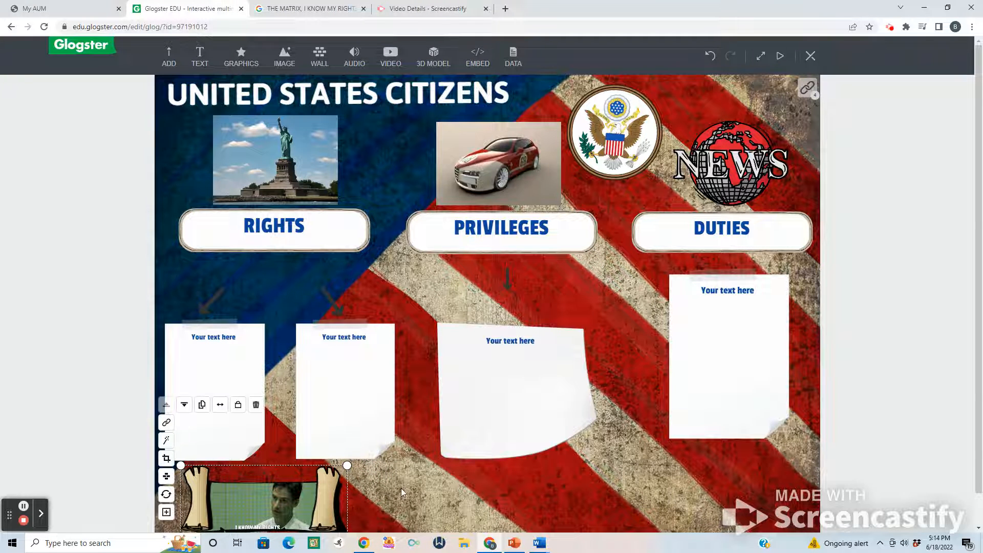
click(573, 497)
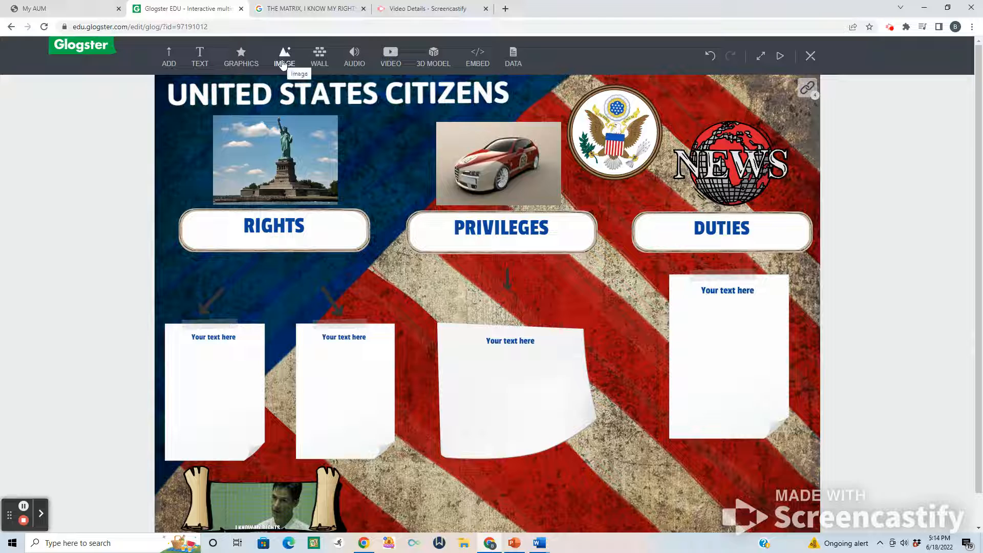
Search Google Images through the Web Picker for "DUTIES OF CITIZENS".
click(389, 60)
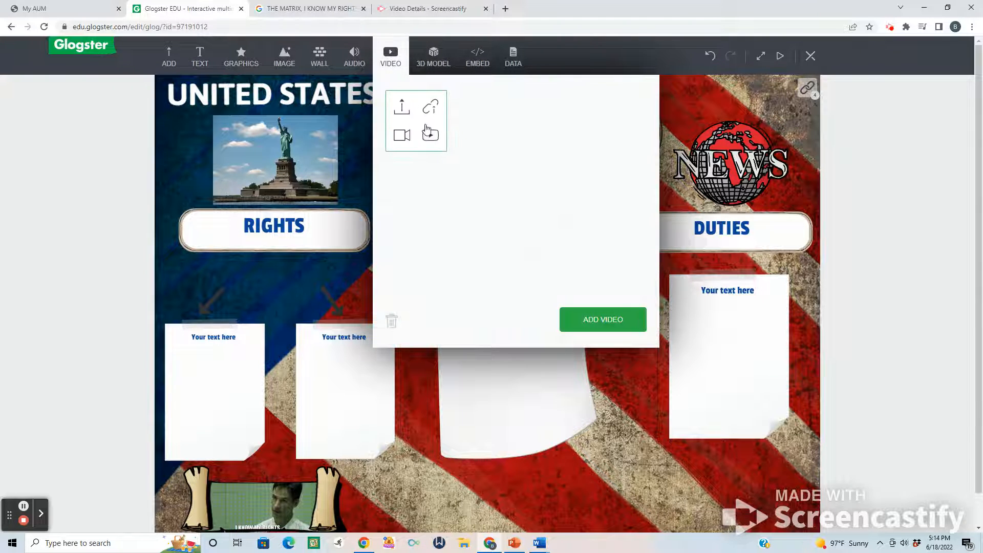
click(429, 134)
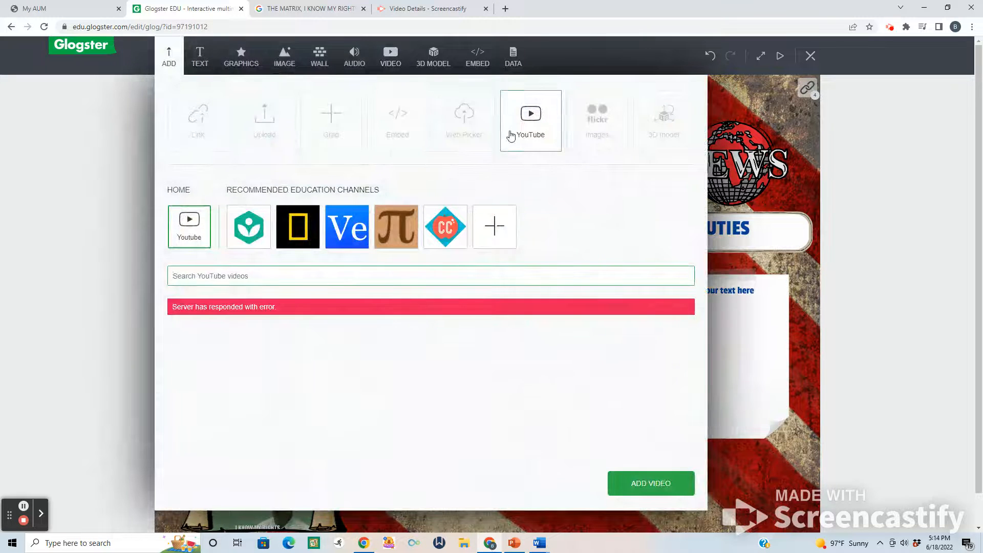
click(471, 137)
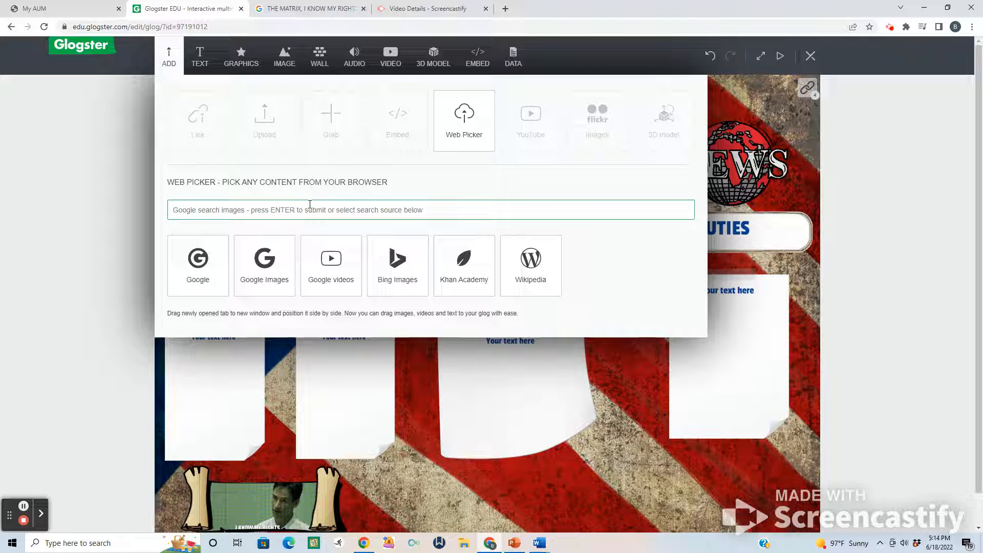
text(d)
key(BackSpace)
text(DUTIES OF CITIZENS)
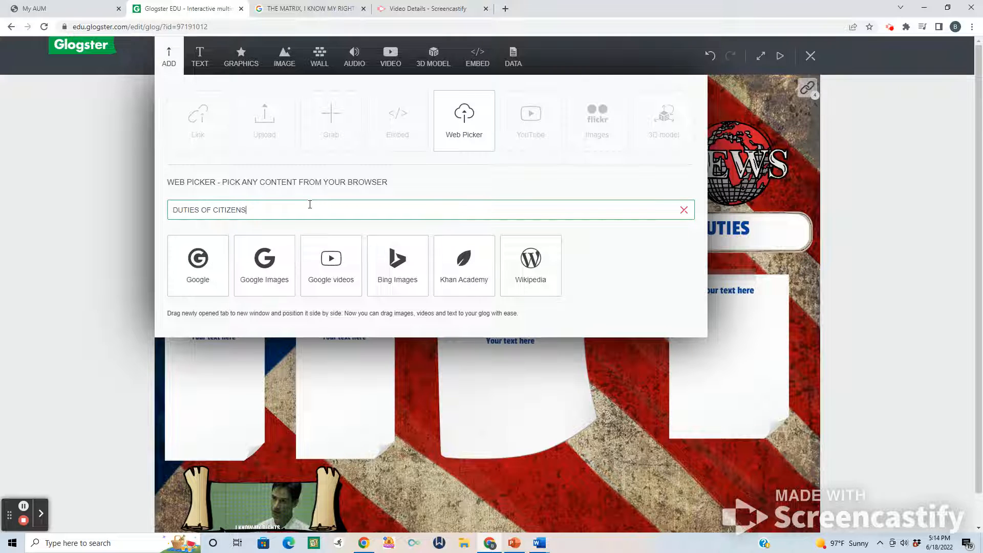
key(Return)
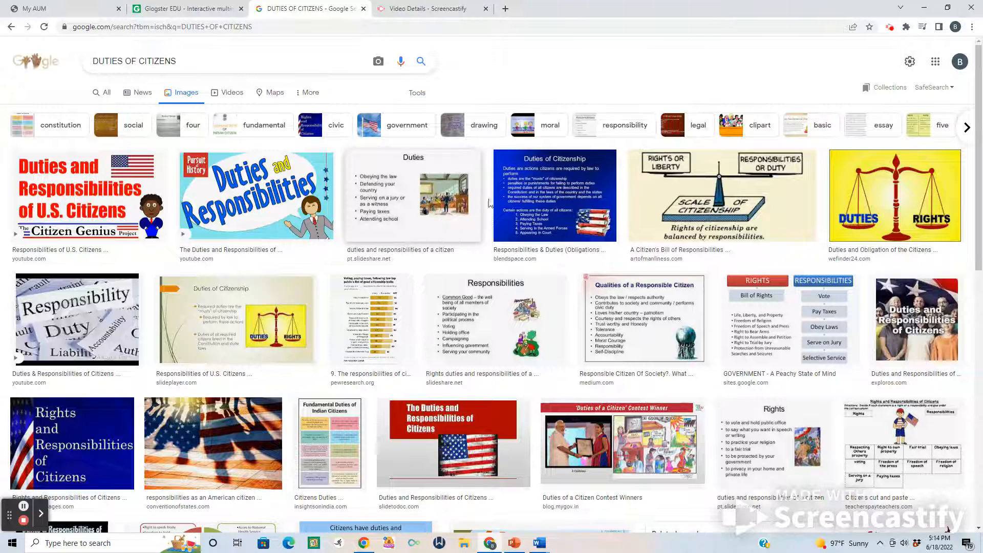
Open the source page of the blue "Duties of Citizenship" image in a new window.
click(549, 202)
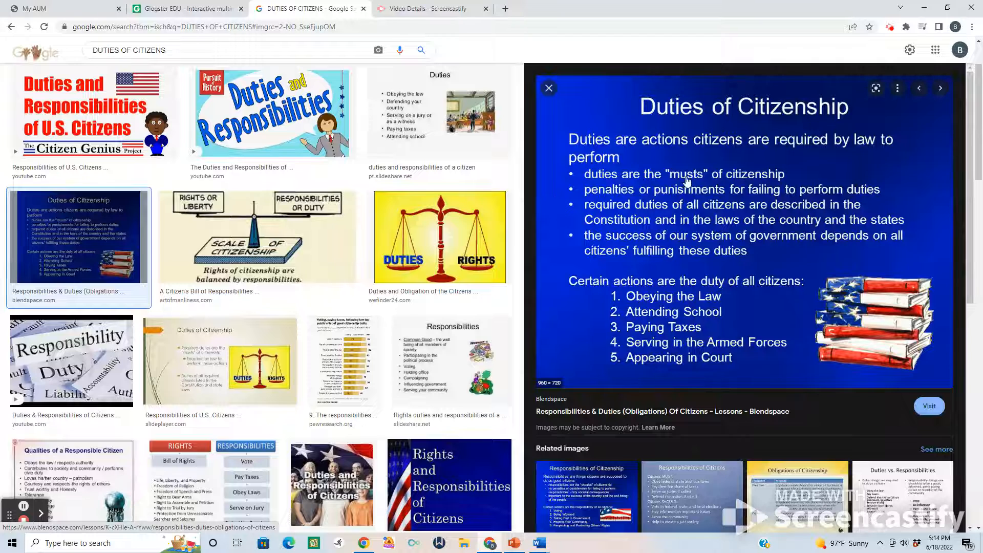
right_click(713, 201)
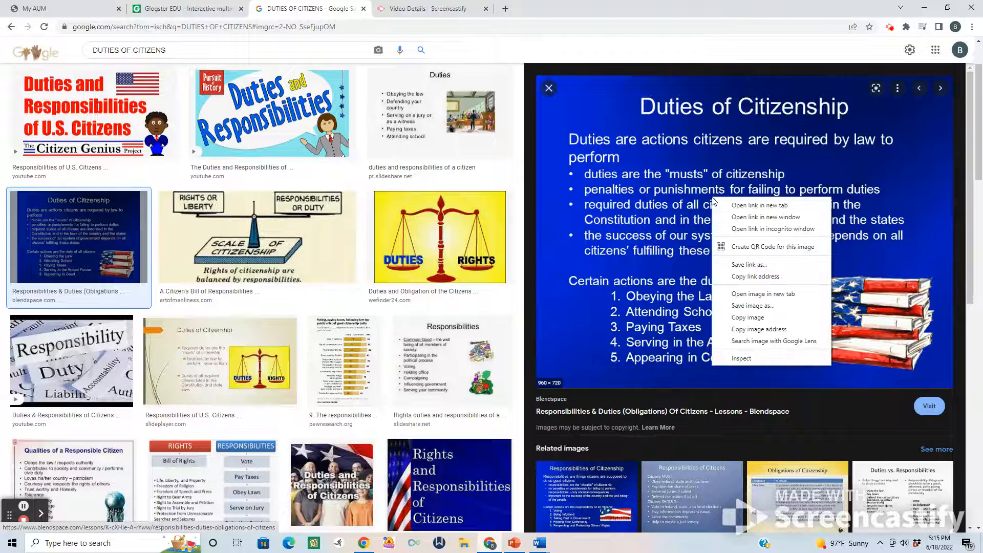
click(753, 219)
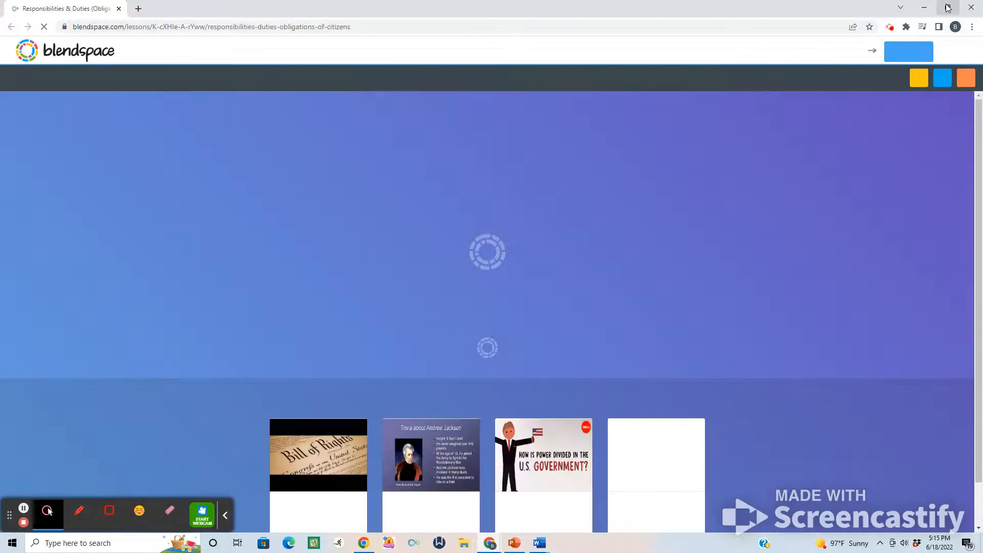
Reduce the Blendspace and main browser windows from full screen and place the Blendspace window beside the main one.
click(948, 7)
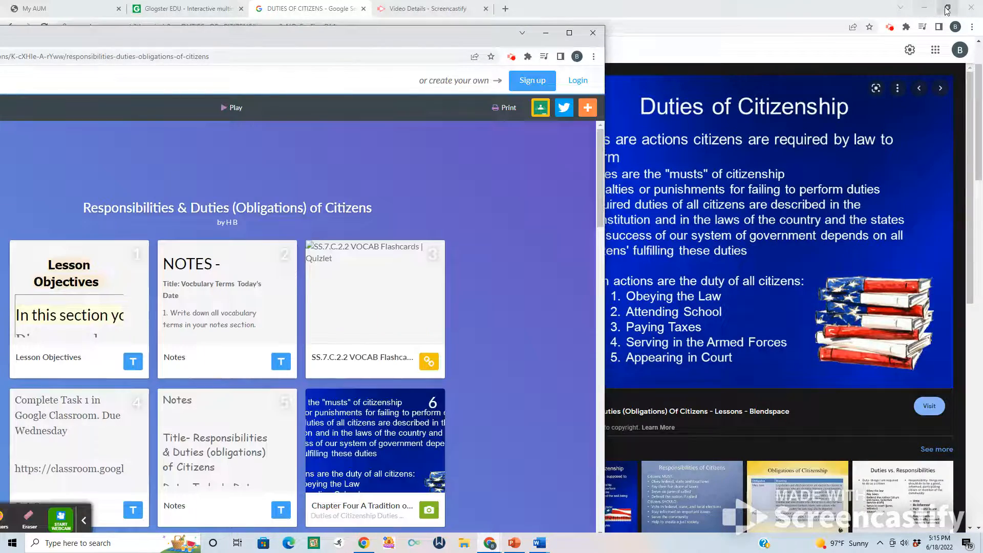
click(948, 8)
mouse_move(416, 30)
mouse_down()
mouse_move(450, 36)
mouse_move(420, 47)
mouse_up()
click(418, 28)
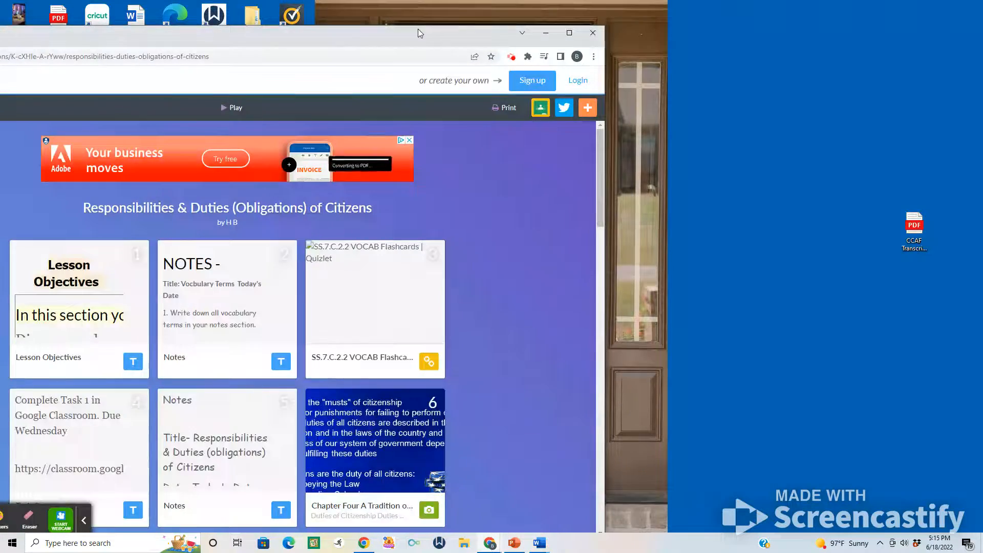
double_click(418, 28)
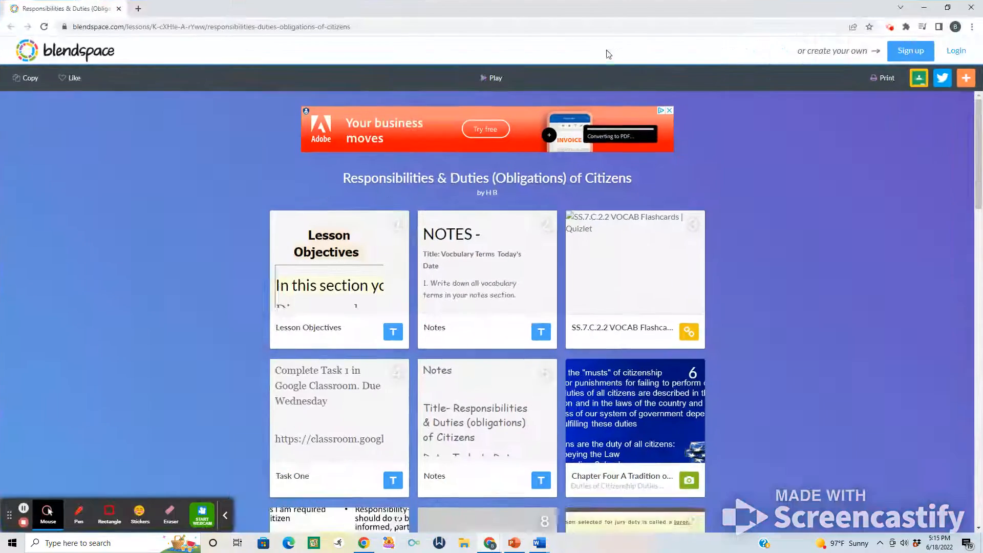
click(947, 7)
drag(361, 42, 836, 60)
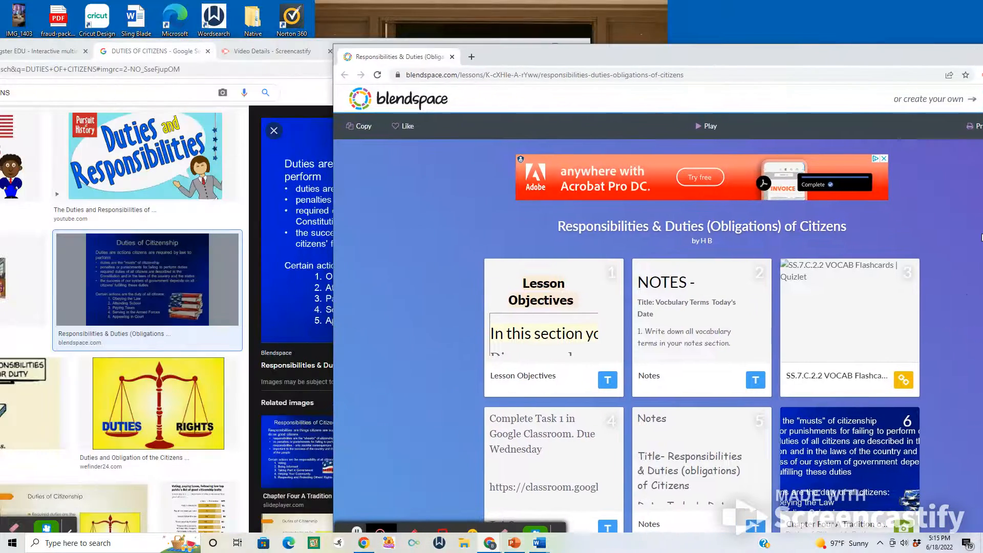
Enlarge the "Duties of Citizenship" slide on Blendspace and bring the Glogster poster into view beside it.
click(868, 463)
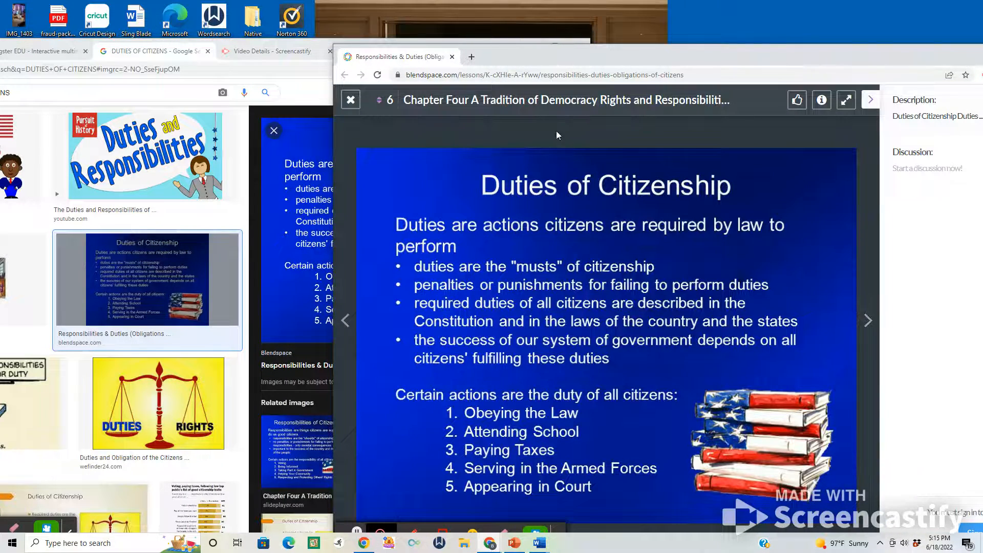
drag(548, 60, 668, 67)
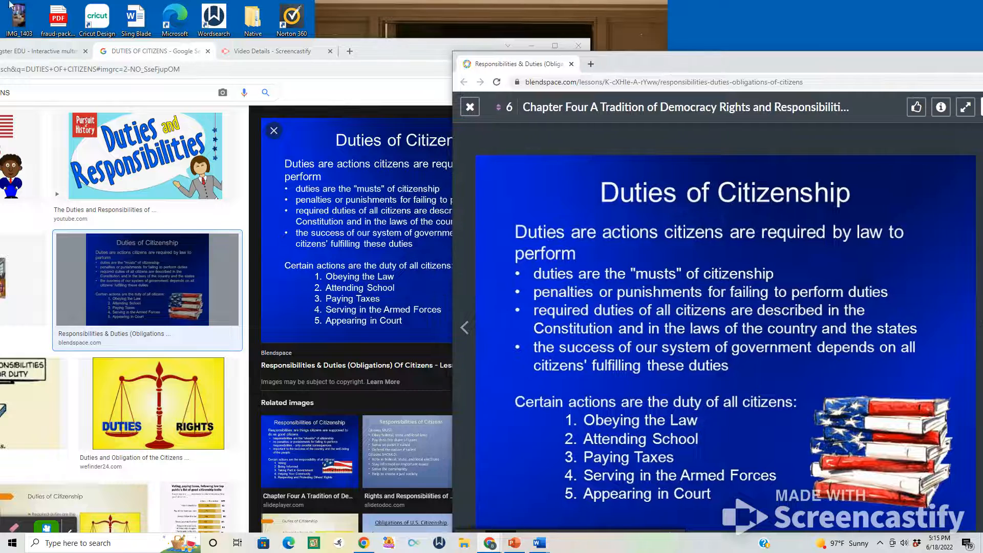
click(39, 51)
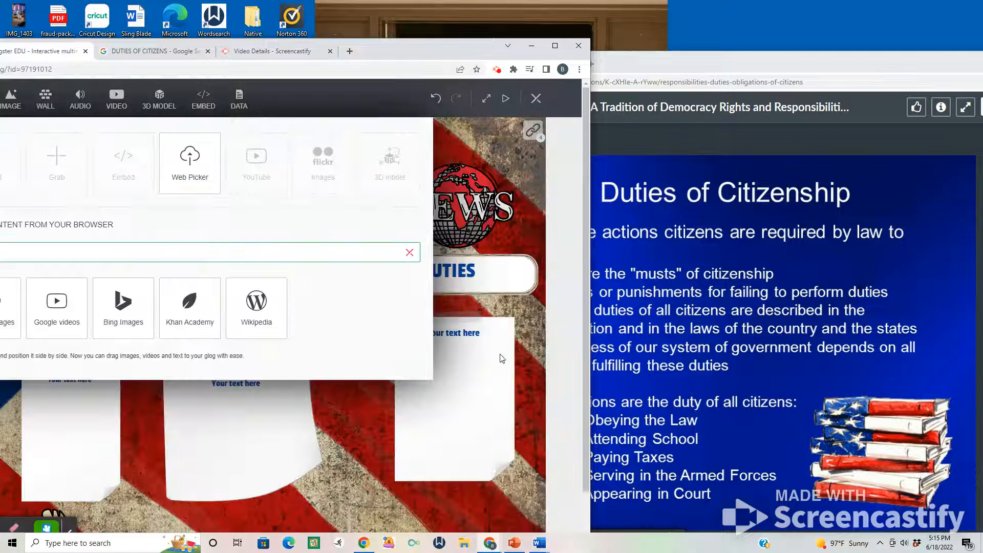
Add the "Duties of Citizenship" slide to the poster, clear away the Blendspace window and maximize the Glogster window.
drag(669, 339, 282, 254)
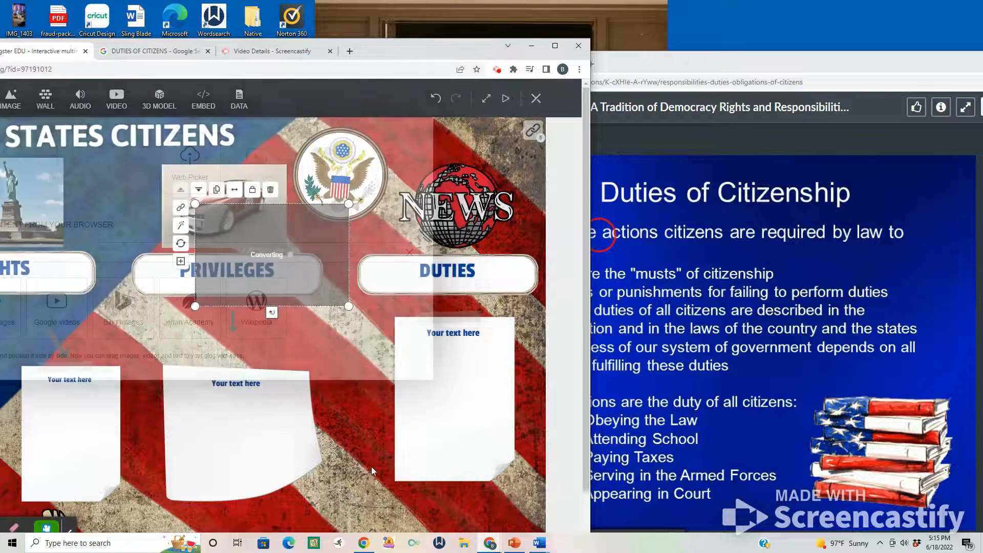
drag(929, 67, 667, 23)
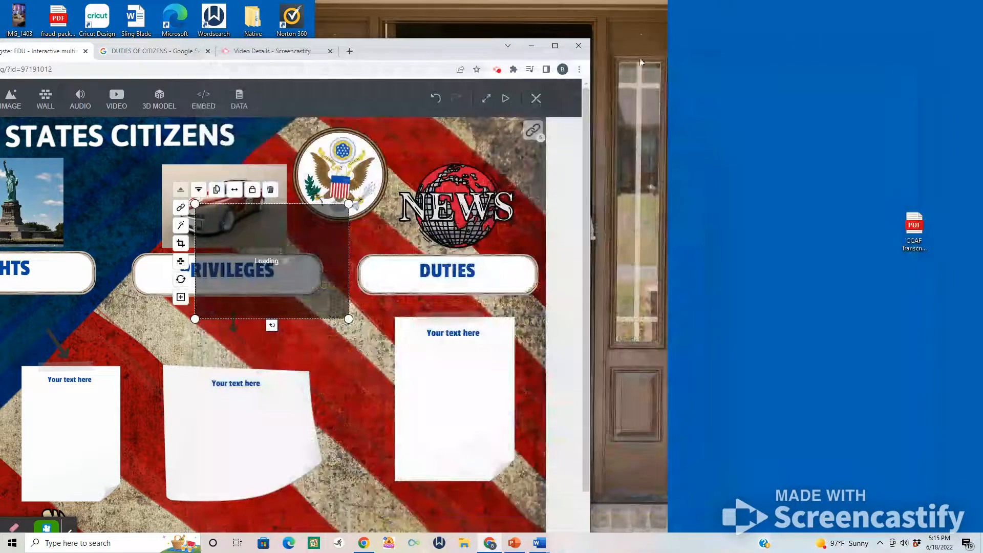
click(555, 46)
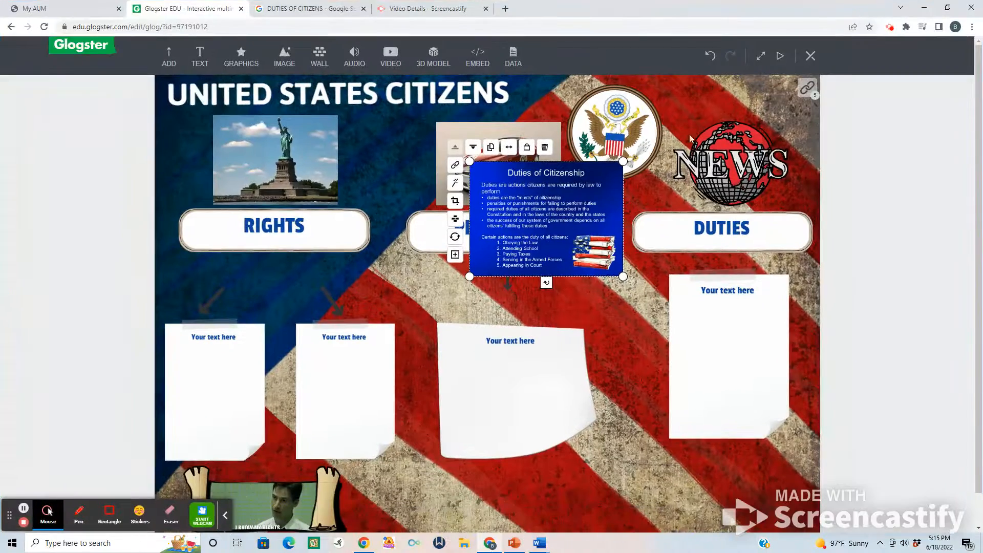
Move the "Duties of Citizenship" slide beneath the Duties note and shrink the note to make room for it.
drag(524, 237, 704, 505)
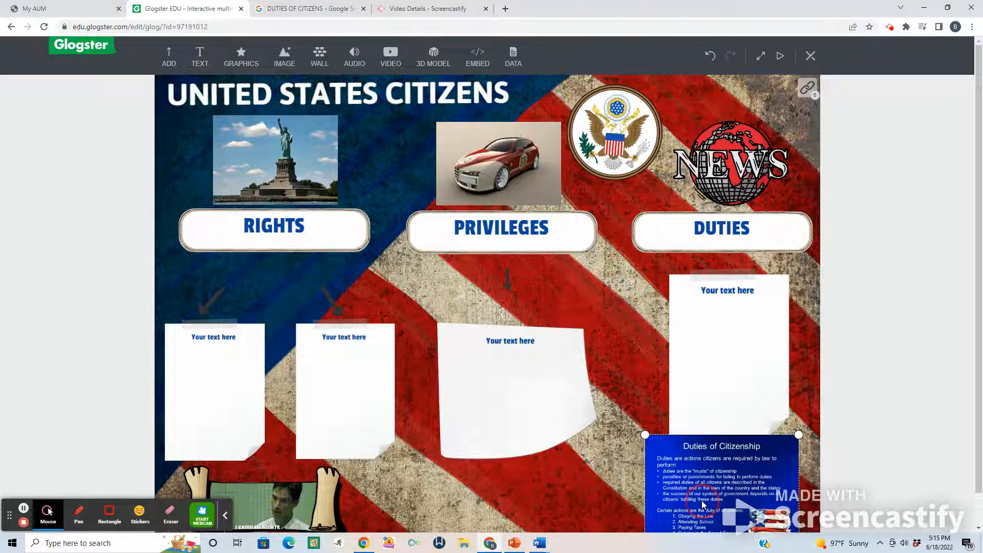
click(765, 315)
drag(789, 269, 773, 290)
drag(743, 338, 737, 314)
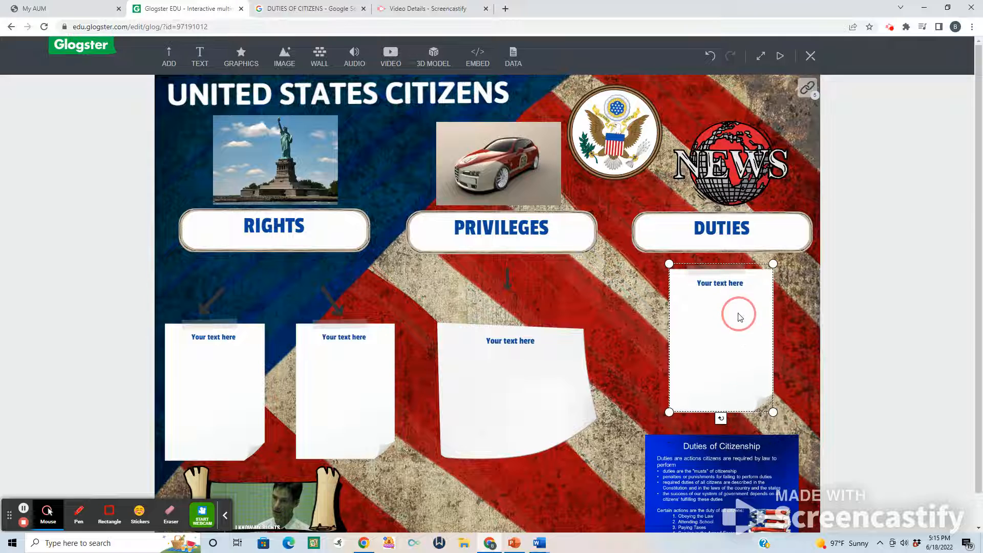
click(709, 478)
drag(709, 478, 715, 465)
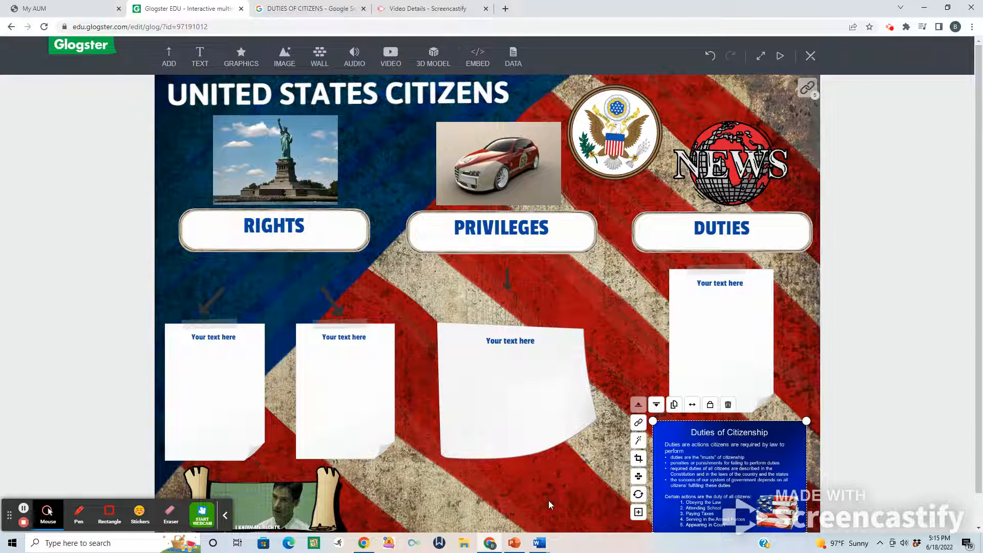
Preview the poster and play the 3D car model above Privileges.
click(779, 56)
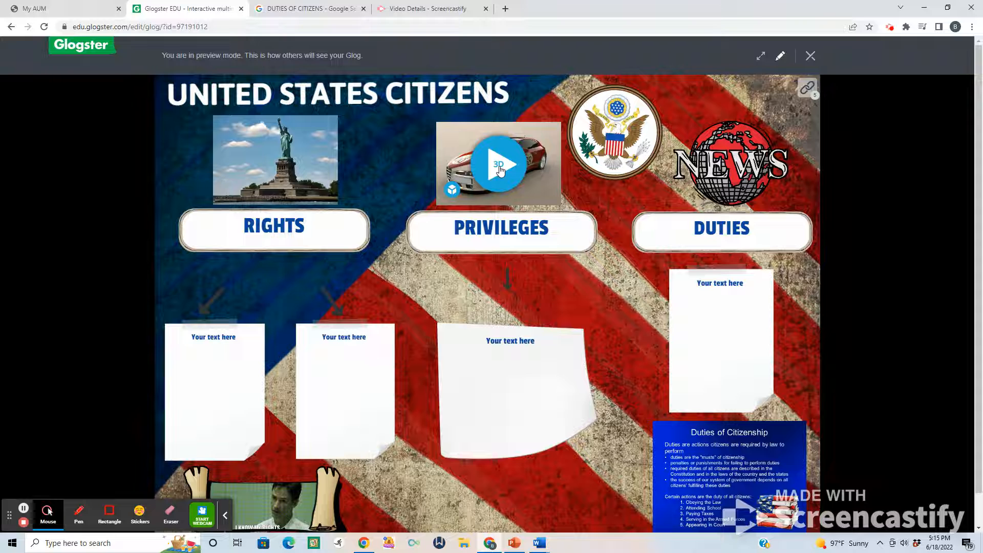
click(500, 169)
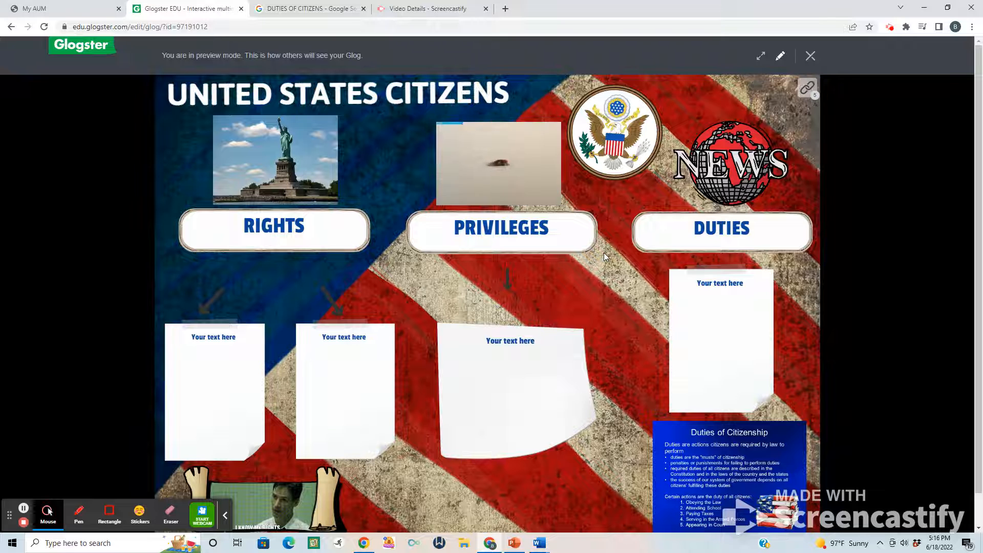
mouse_move(497, 146)
mouse_down()
mouse_move(522, 142)
mouse_move(495, 143)
mouse_up()
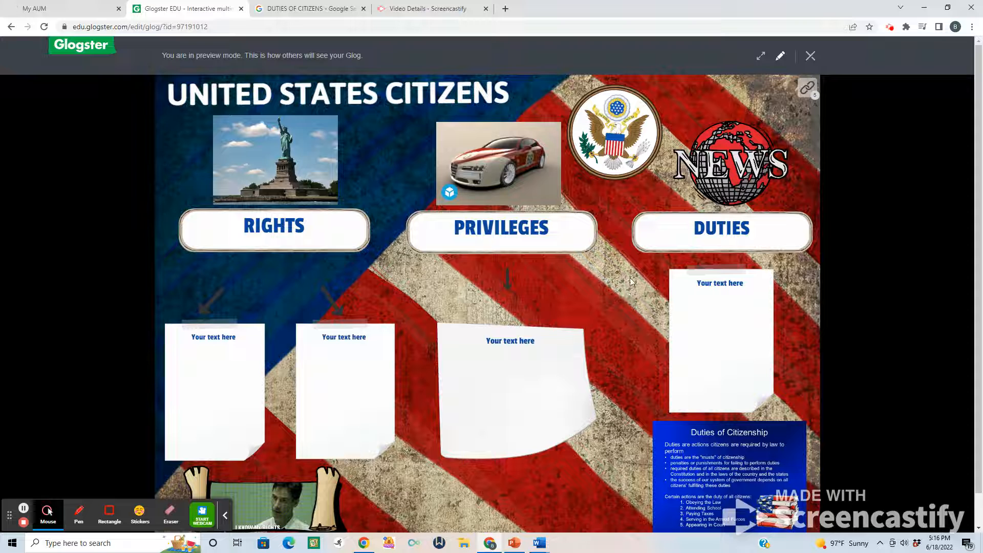
Save the glog with the Unfinished visibility status and go to the dashboard.
click(811, 58)
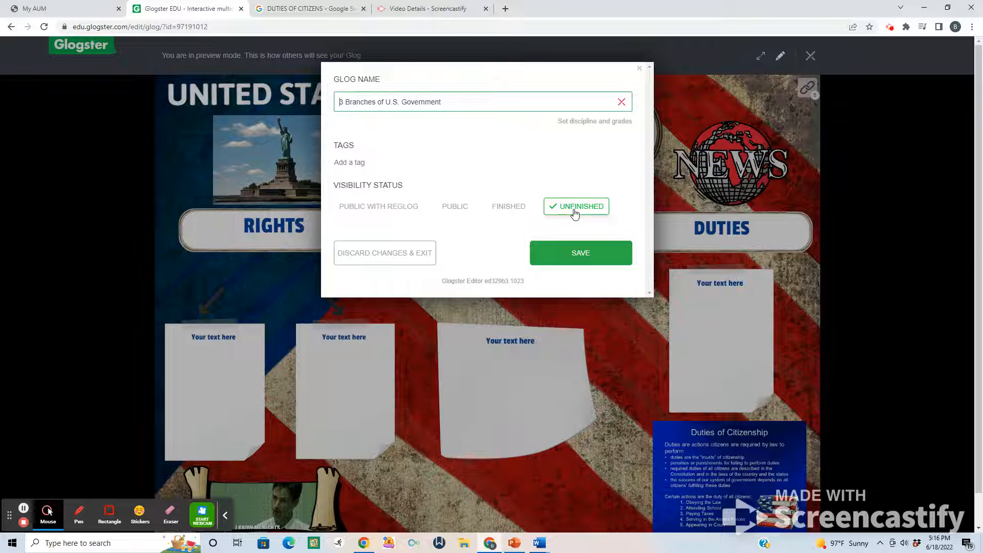
click(582, 254)
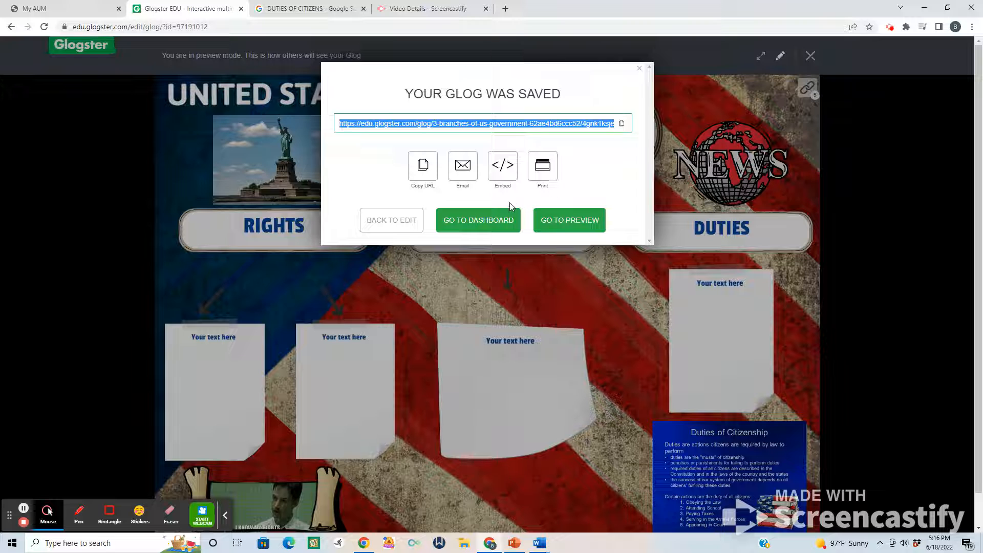
click(498, 226)
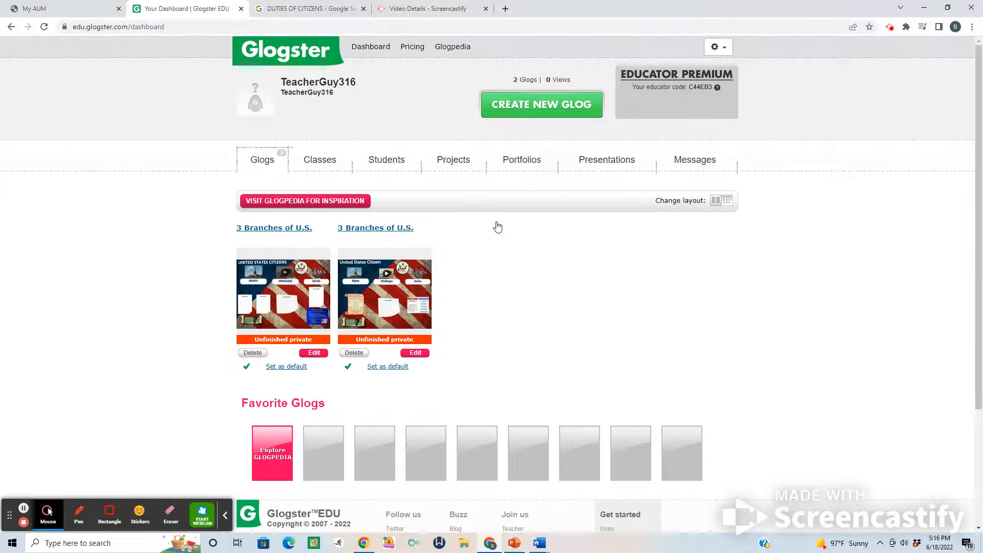